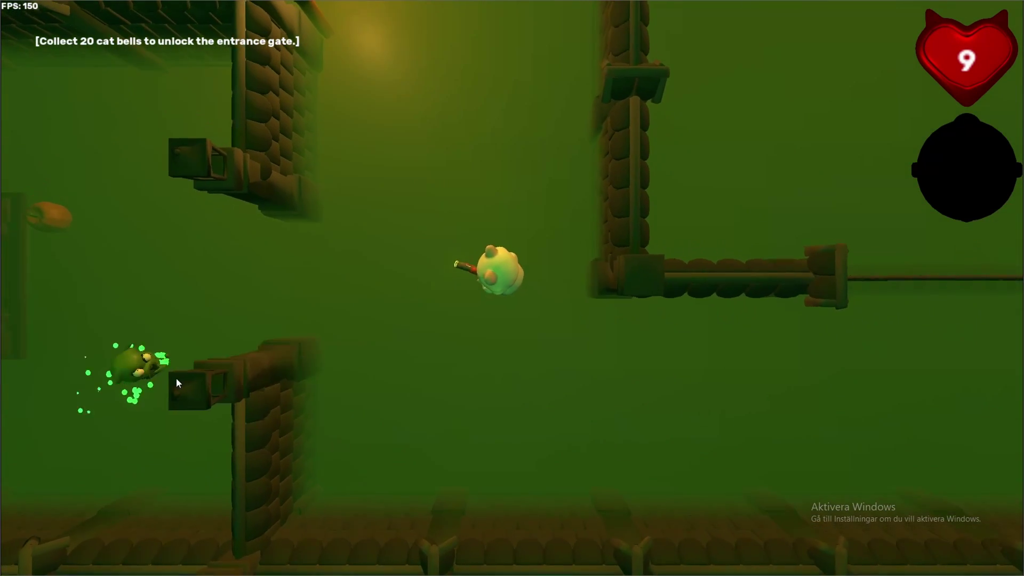
- Play the cat game, moving with W/A/D and shooting glowing shots at the frog enemy
click(184, 382)
click(207, 374)
click(243, 359)
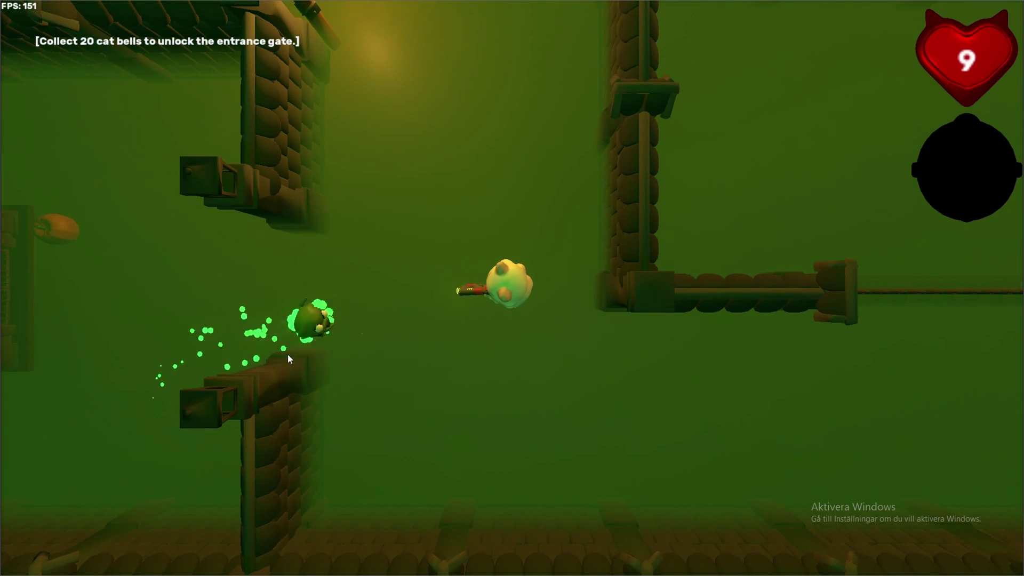
key(w)
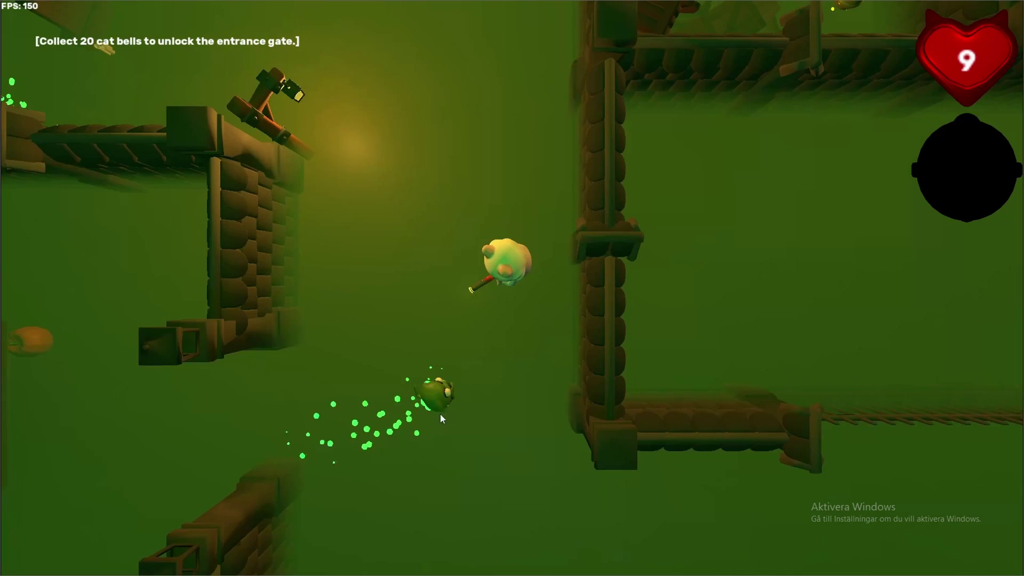
key(w)
key(a)
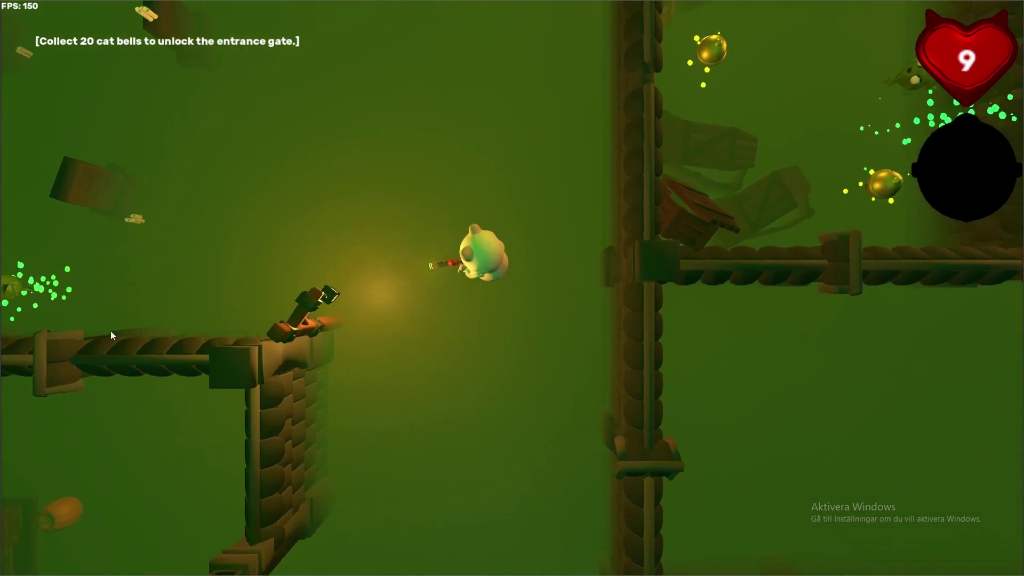
click(82, 344)
key(w)
key(d)
click(192, 363)
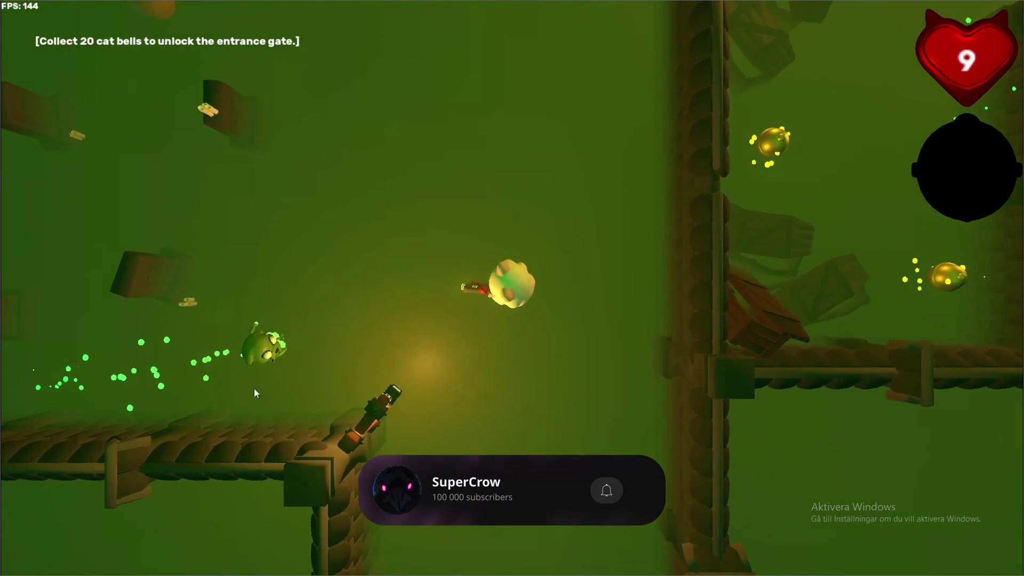
key(w)
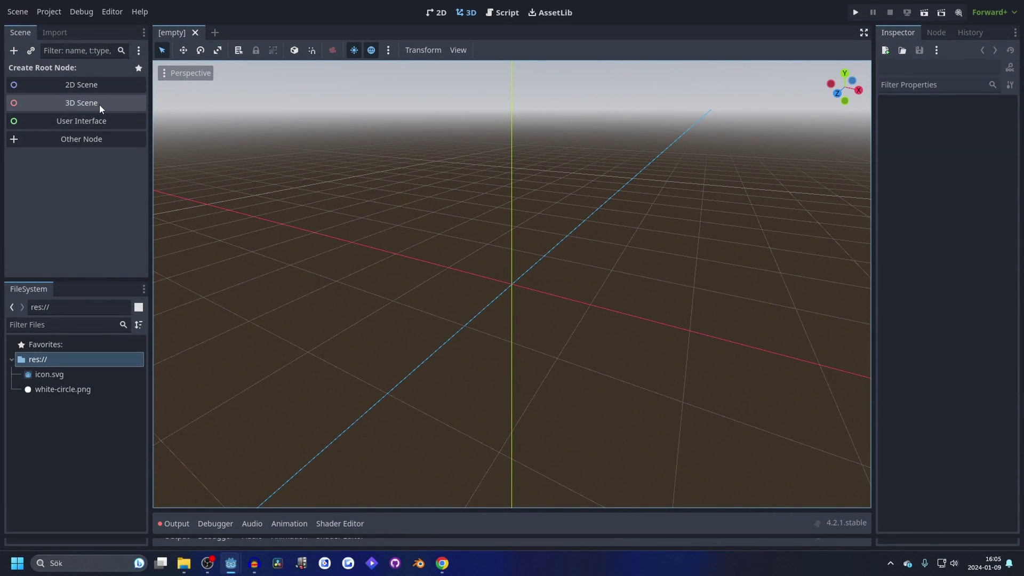
- Create a Node3D 3D scene, add a GPUParticles3D child, and expand its Draw Passes
click(99, 104)
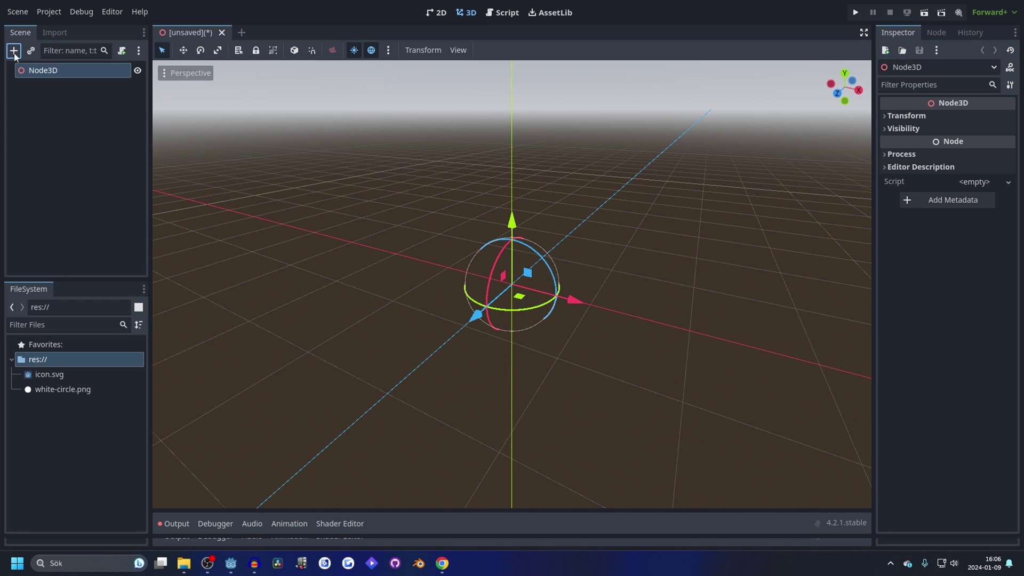
click(14, 54)
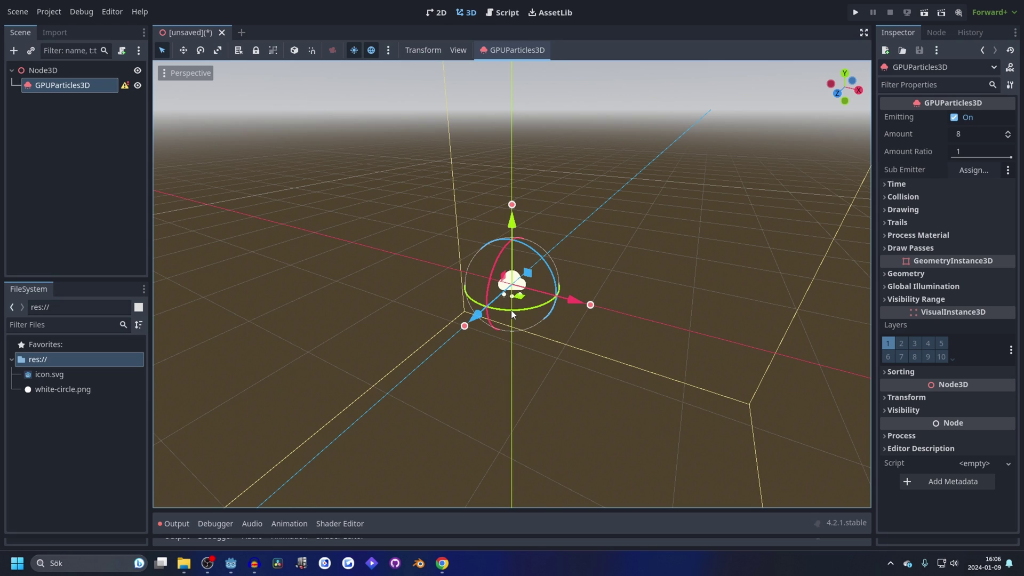
click(912, 249)
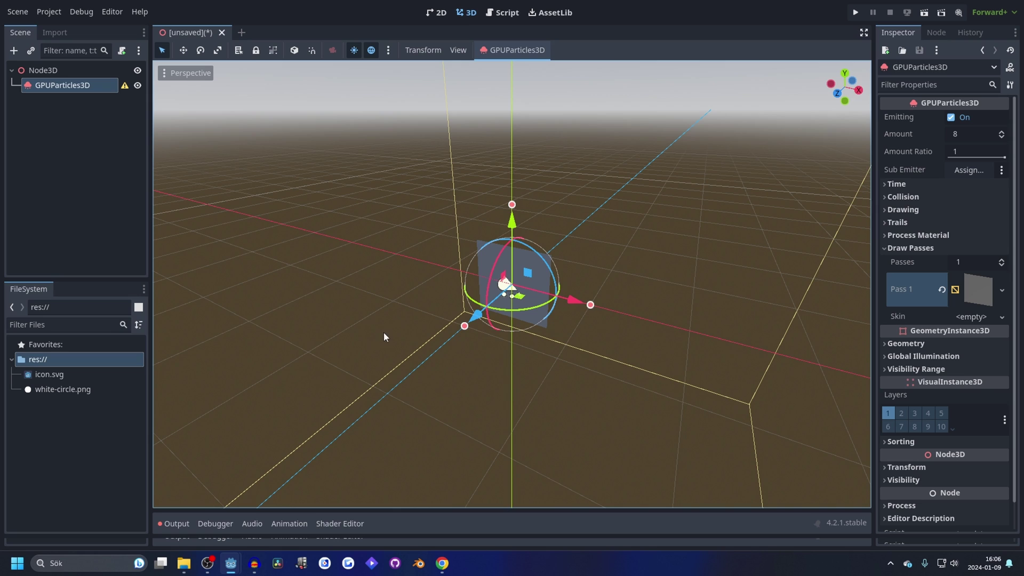
- Give Draw Pass 1 a PlaneMesh with white-circle.png as its material, then expand the material's Transparency section
click(54, 390)
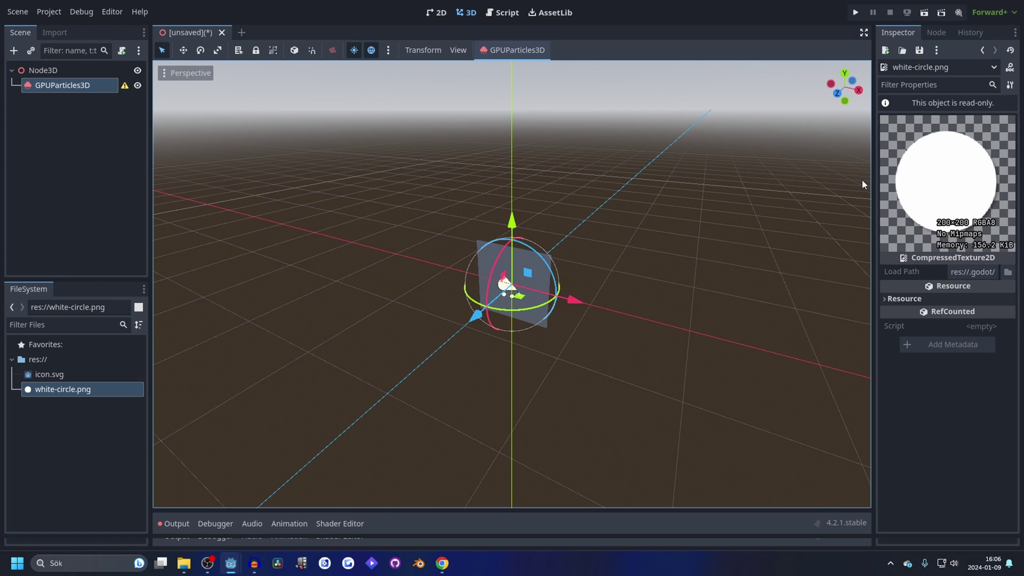
click(54, 87)
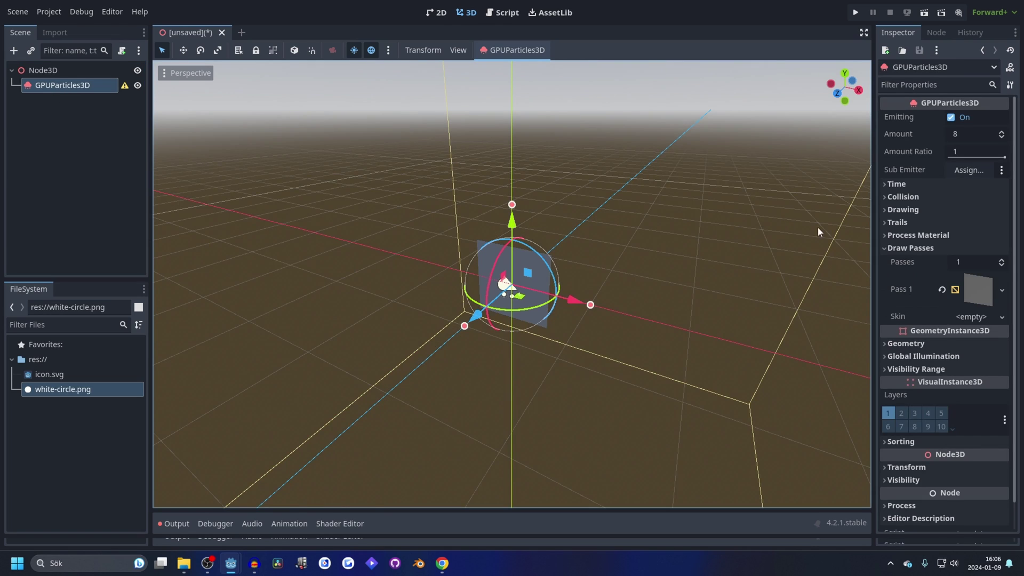
click(980, 289)
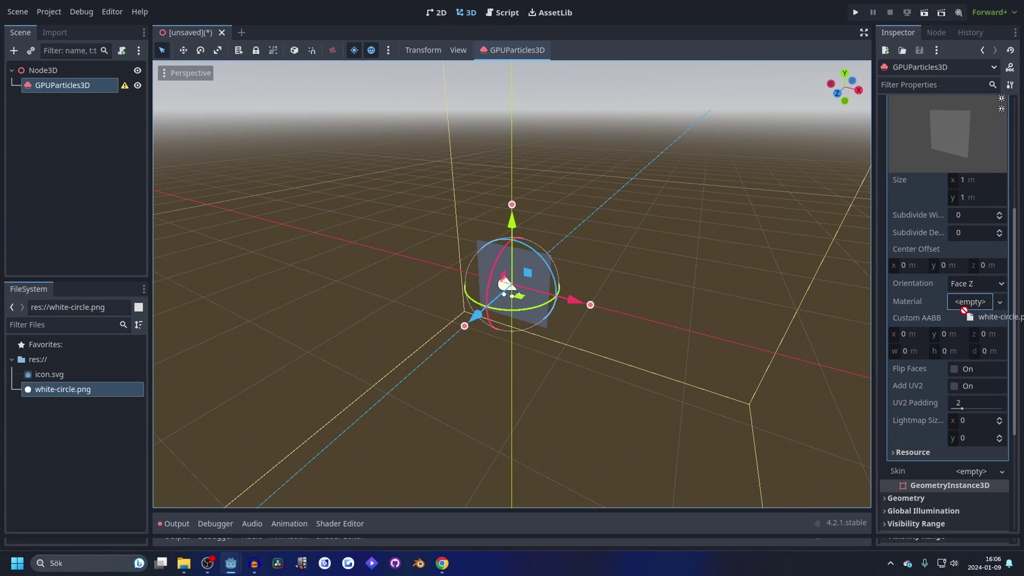
drag(972, 303, 971, 302)
scroll(592, 315, up, 5)
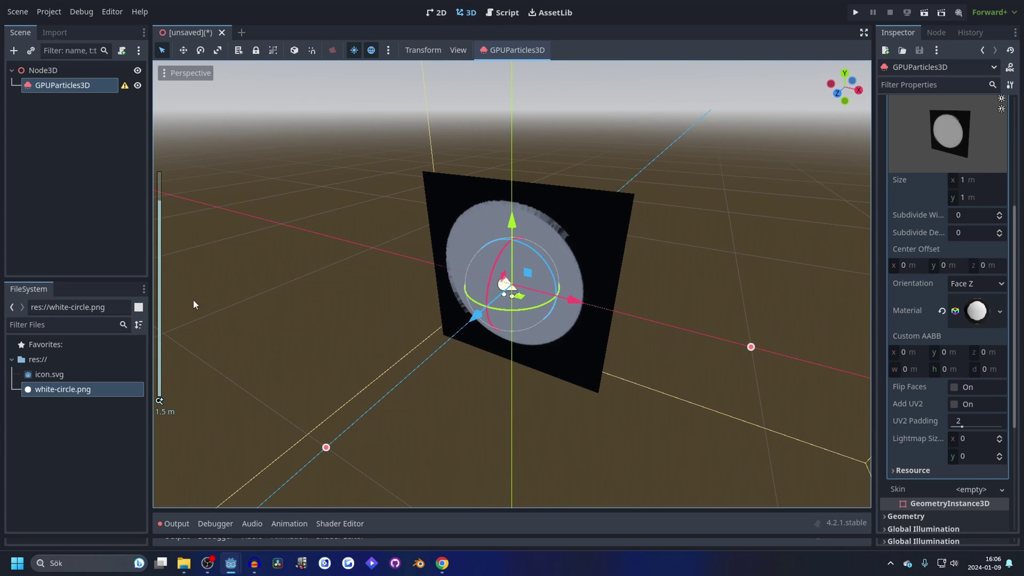
middle_drag(608, 185, 506, 182)
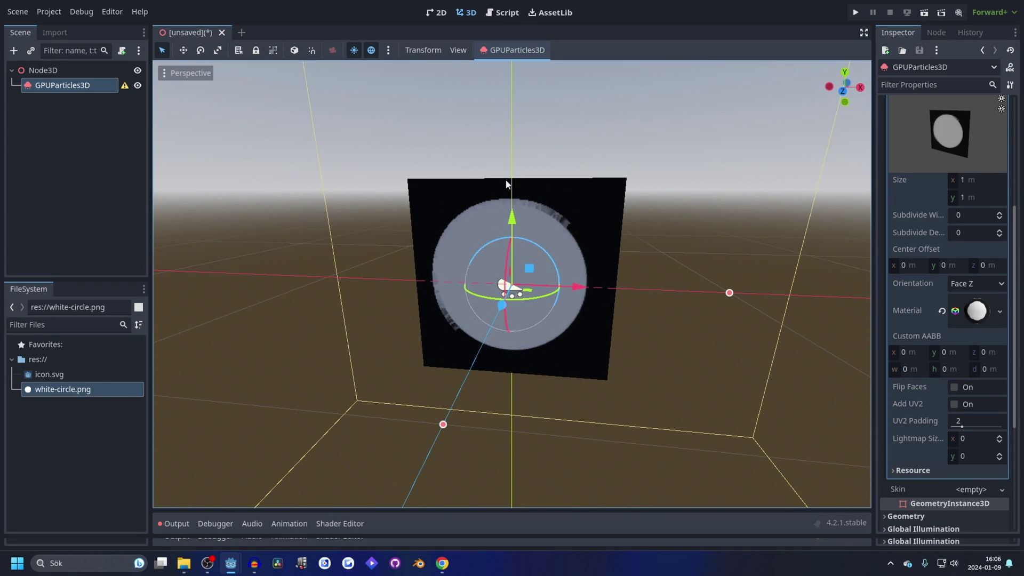
click(976, 312)
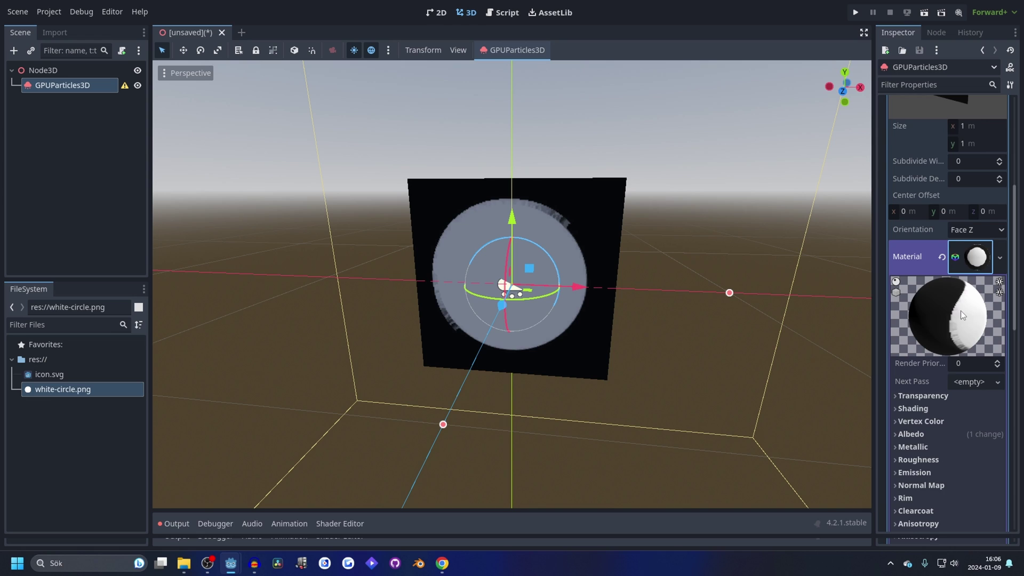
click(920, 342)
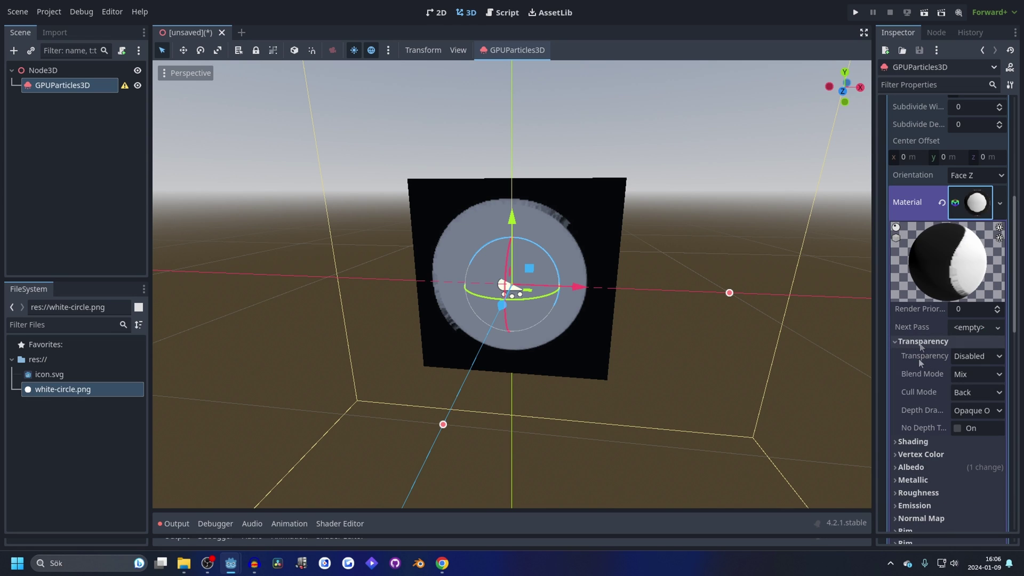
- Set the material to Alpha Scissor 0.9 transparency and enabled billboard mode with Keep Scale
click(972, 383)
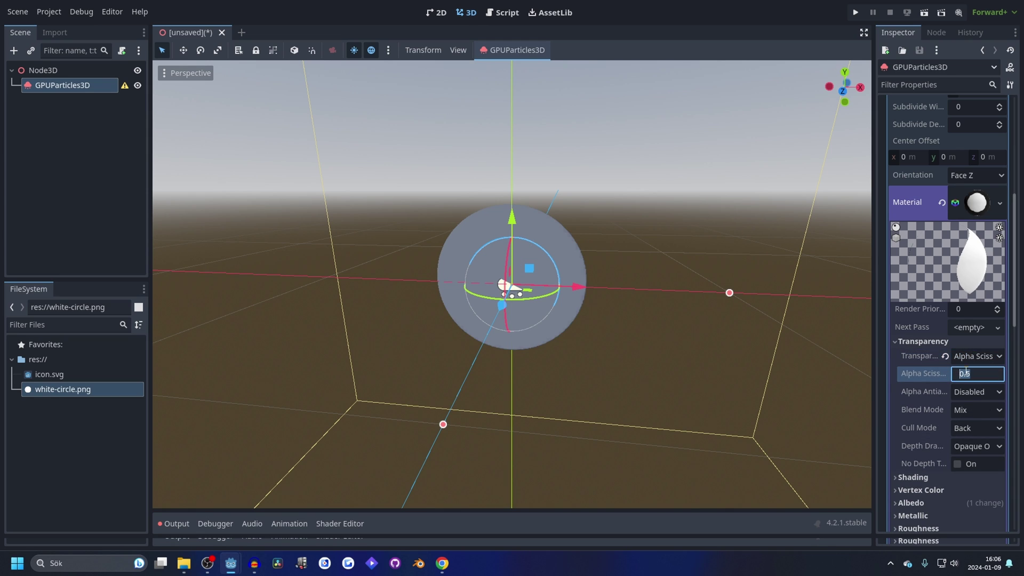
scroll(955, 373, down, 5)
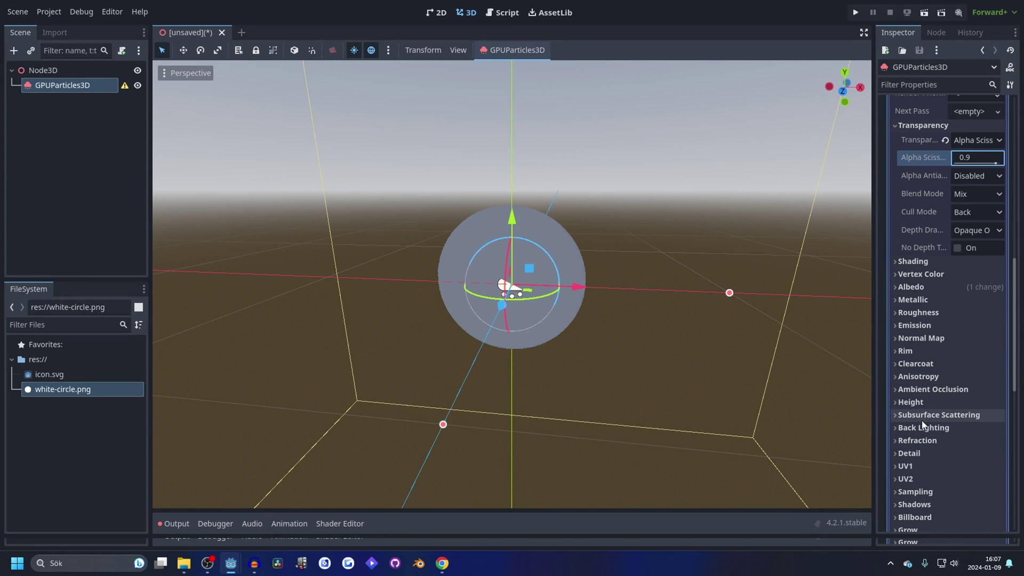
scroll(923, 393, down, 4)
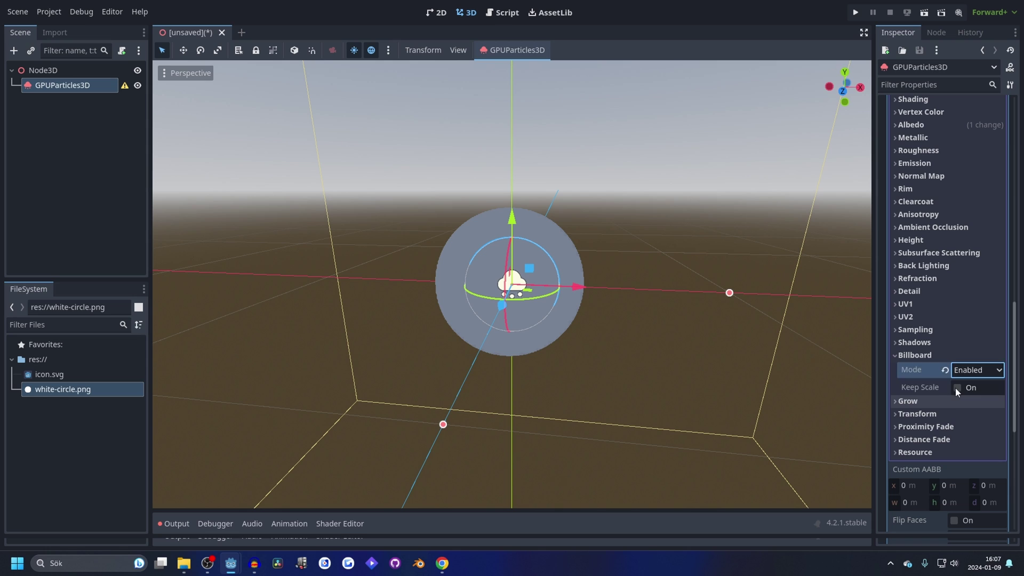
click(957, 388)
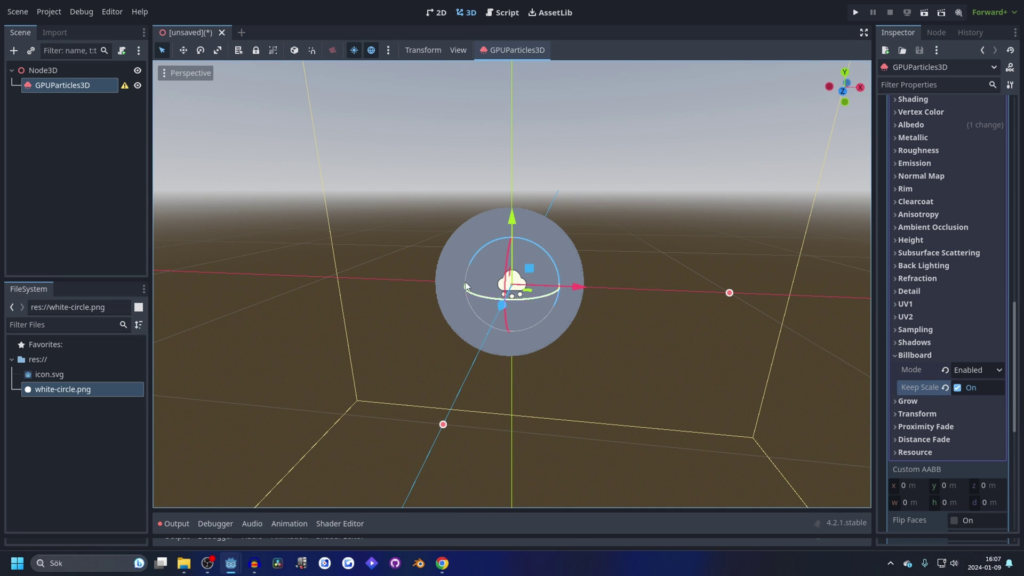
scroll(944, 243, up, 3)
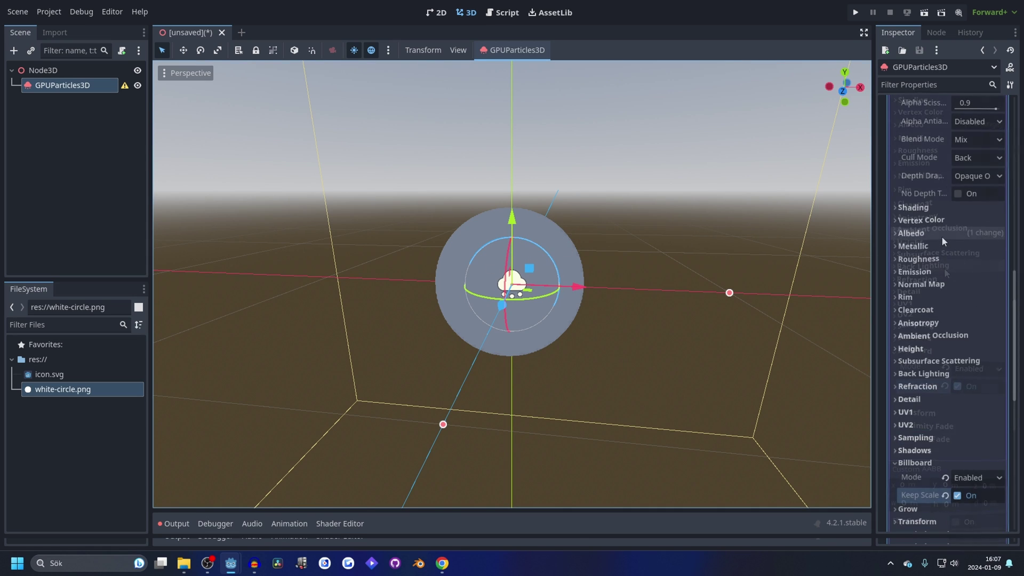
- Enable red emission with energy multiplier 10 and darken the albedo colour to grey
click(914, 271)
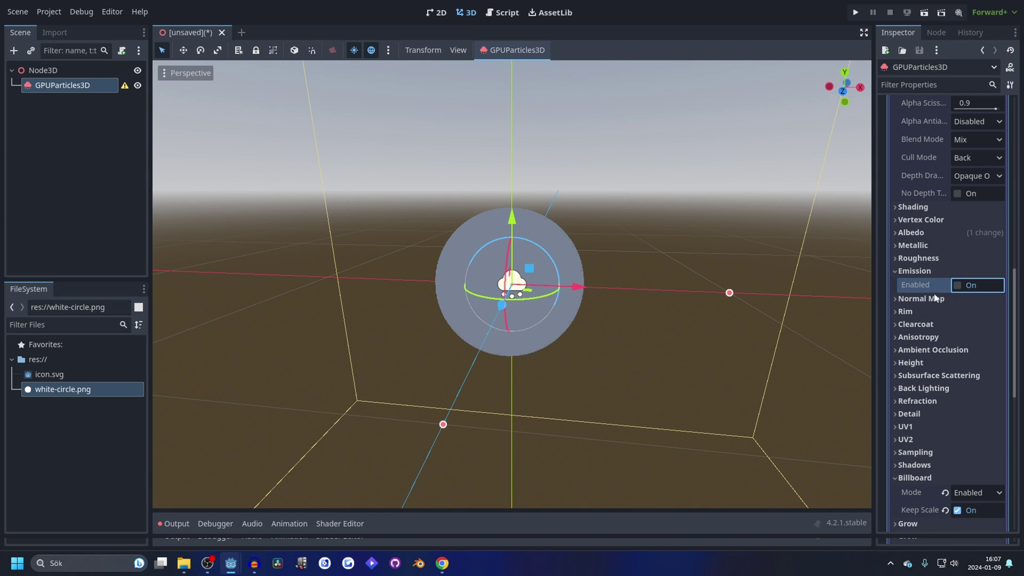
click(958, 285)
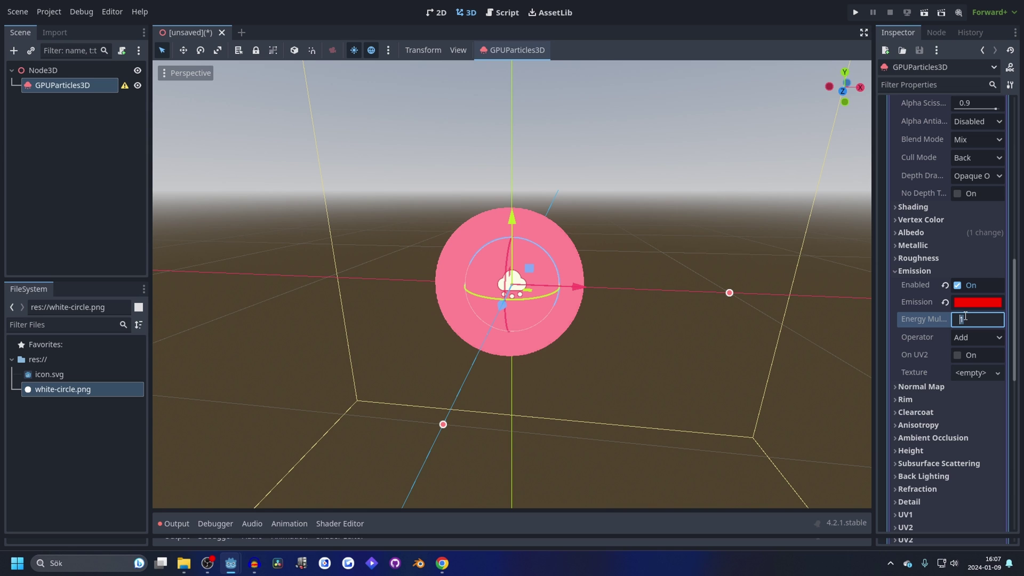
key(Return)
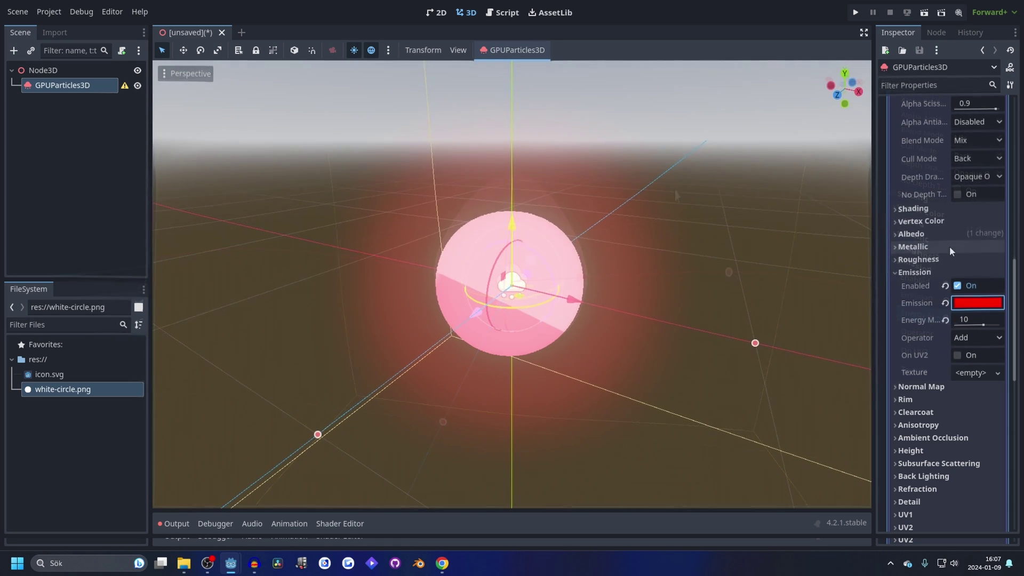
click(912, 233)
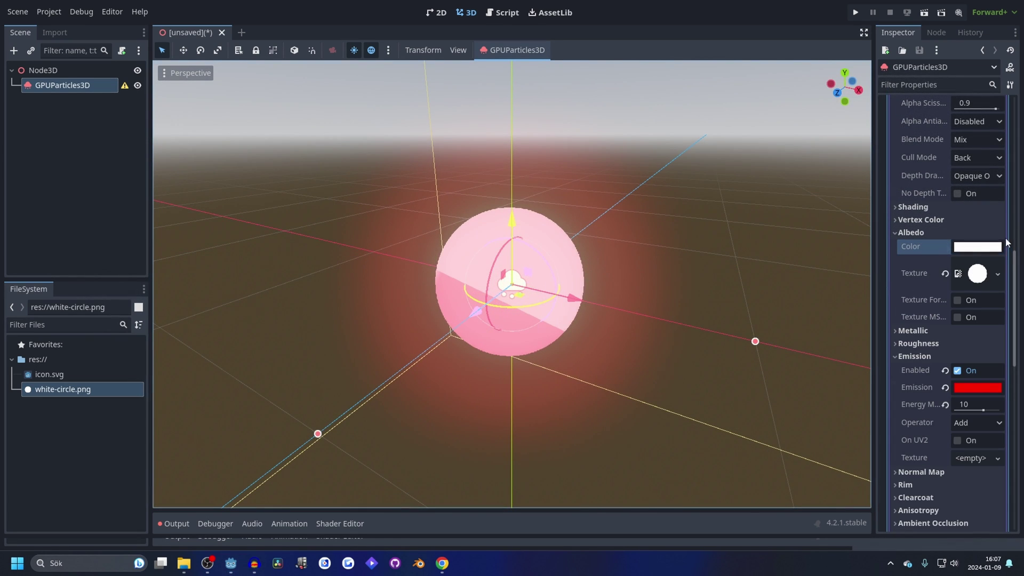
drag(1007, 243, 1005, 323)
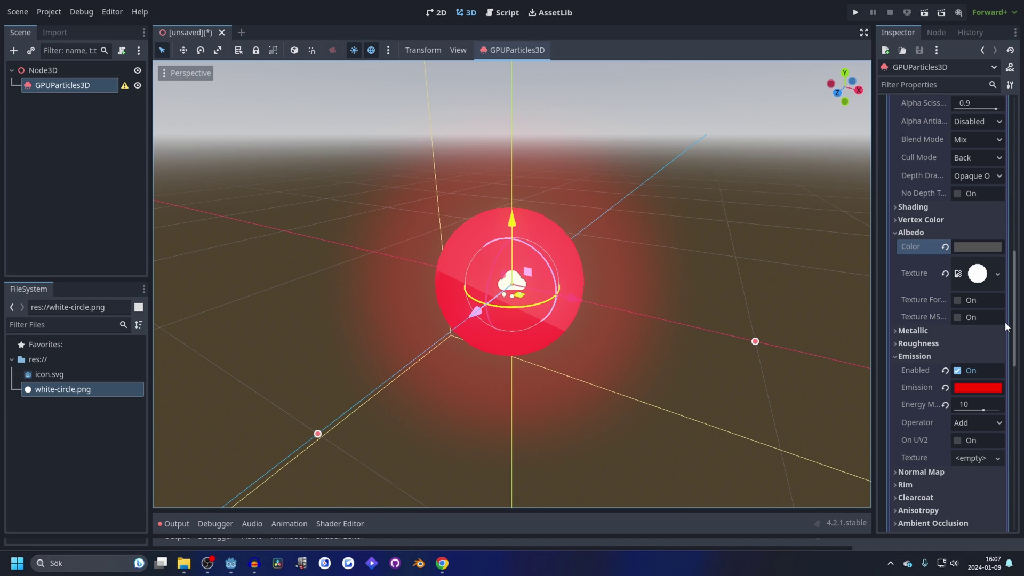
scroll(920, 260, up, 6)
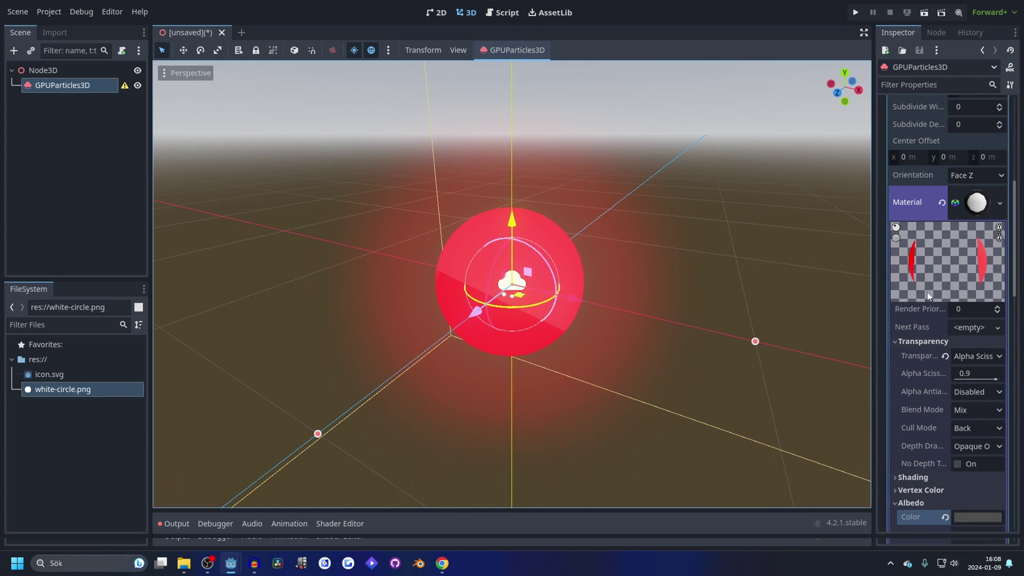
scroll(926, 295, up, 5)
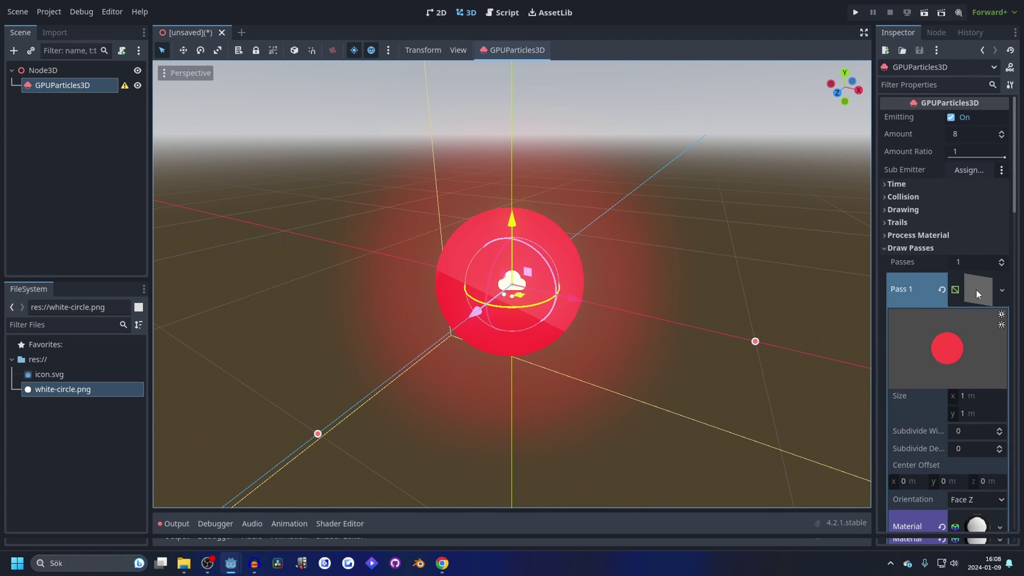
- Collapse the draw pass settings and assign a new ParticleProcessMaterial to the emitter
click(976, 290)
click(912, 248)
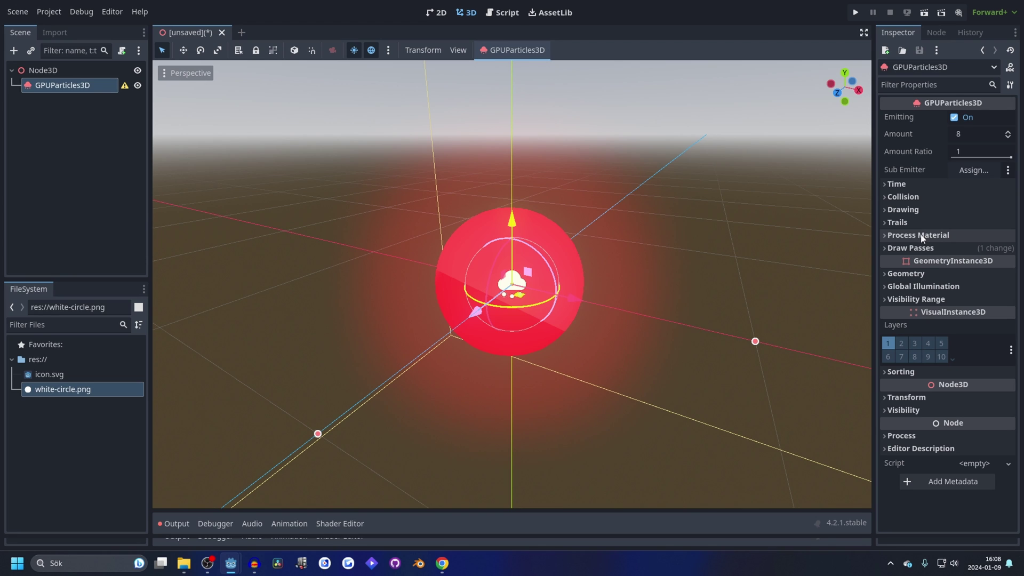
click(935, 238)
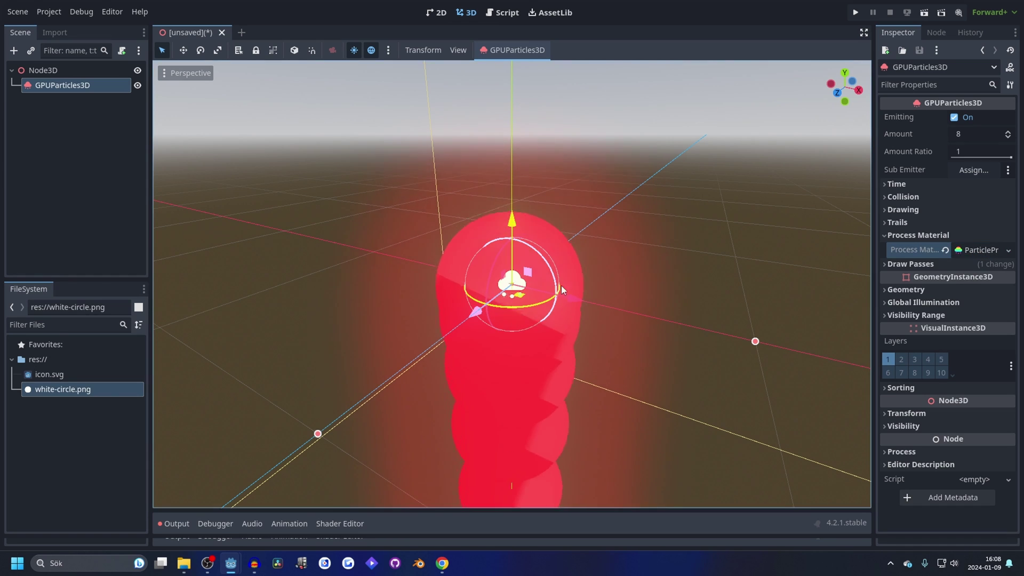
scroll(586, 305, down, 4)
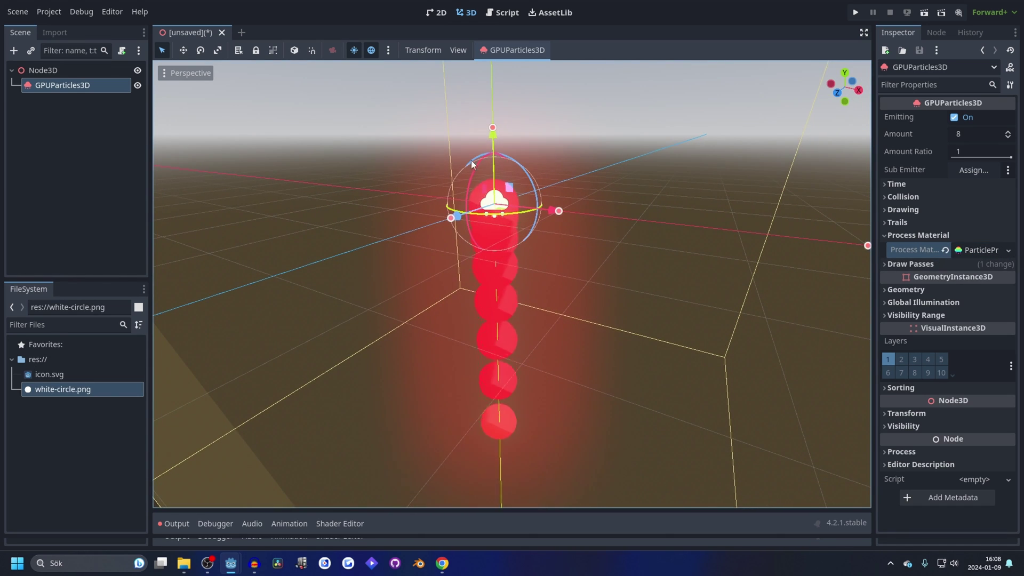
click(988, 251)
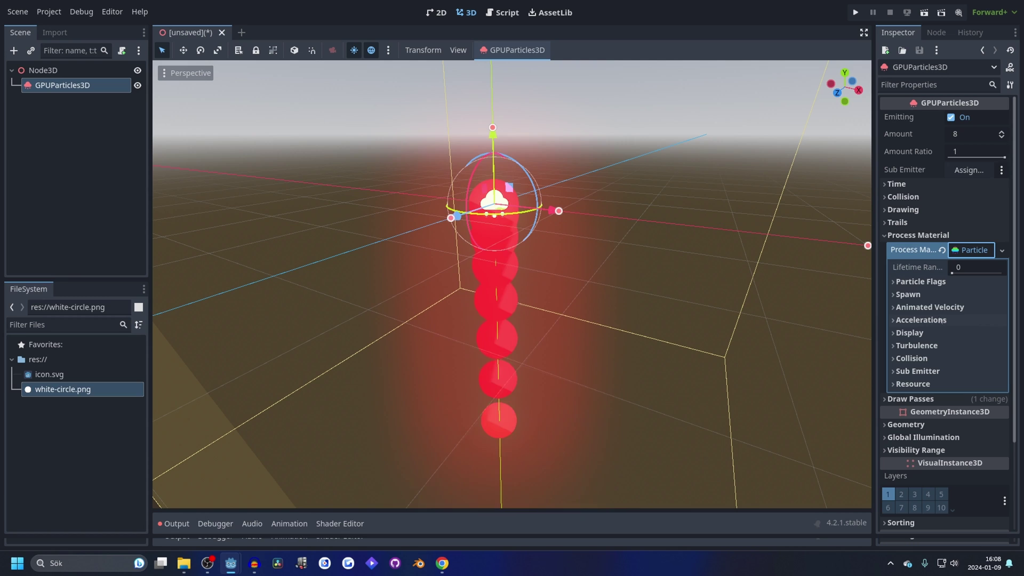
- Set the spawn velocity spread to 180 and initial velocity min and max to 2
click(922, 295)
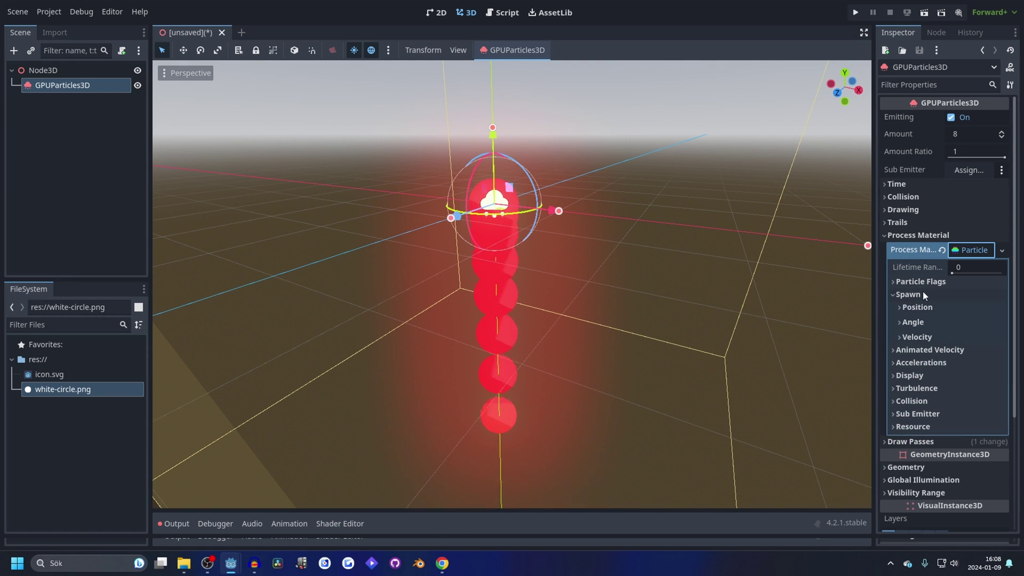
click(918, 337)
scroll(928, 347, down, 3)
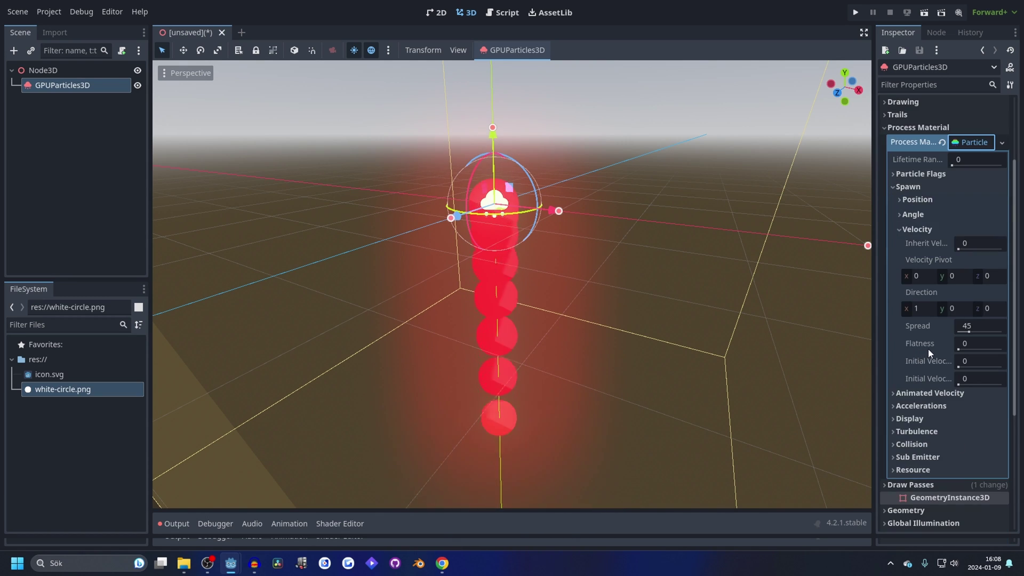
scroll(577, 160, up, 3)
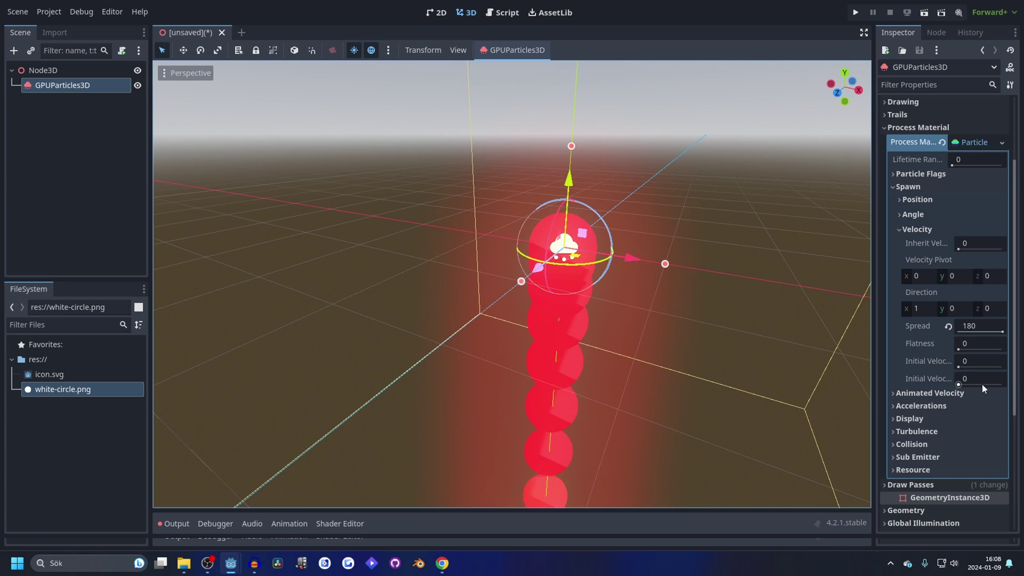
click(974, 360)
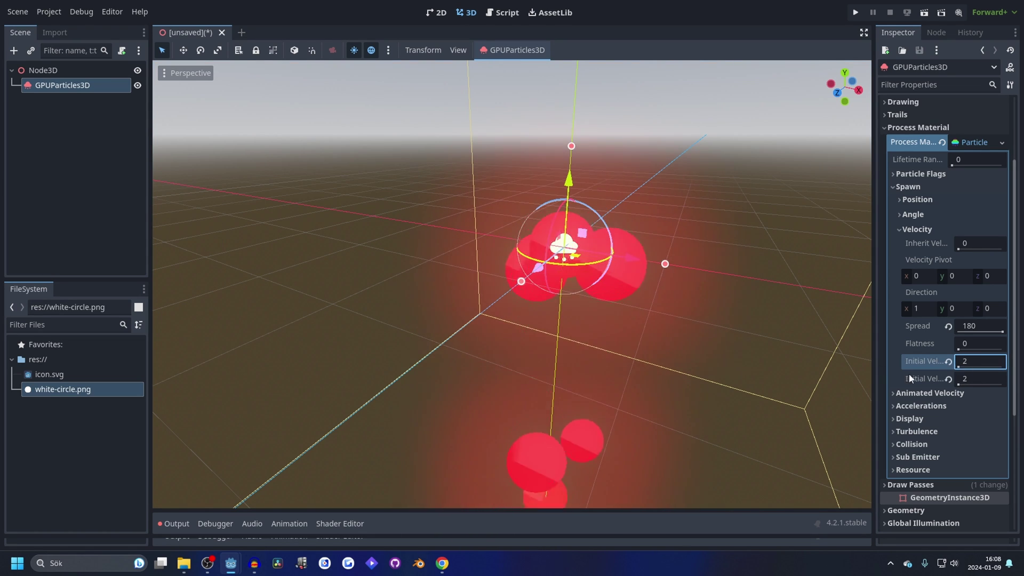
scroll(664, 236, up, 3)
middle_drag(665, 236, 544, 264)
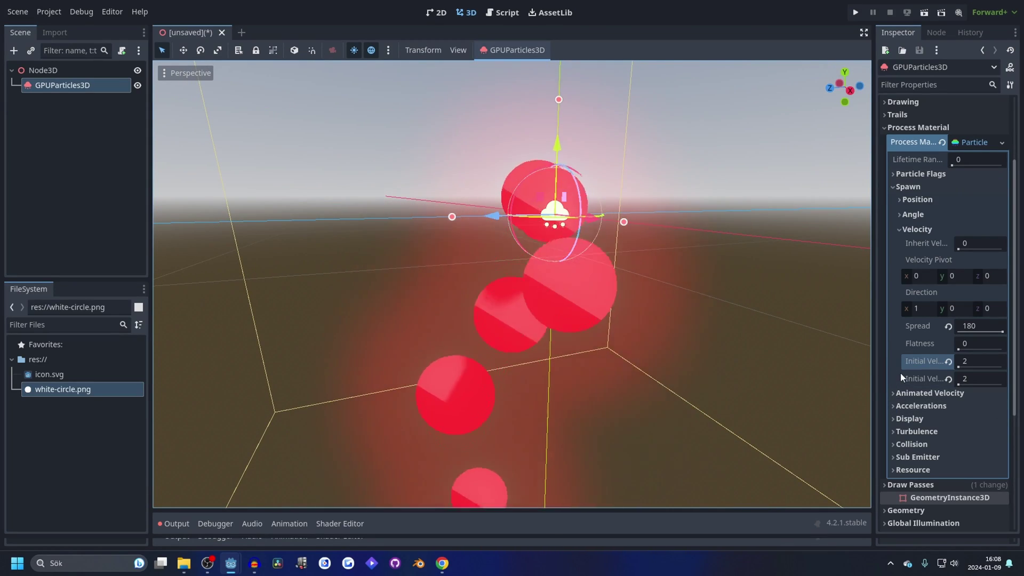
- Set the process material's gravity y component to 0
click(920, 406)
scroll(911, 375, down, 1)
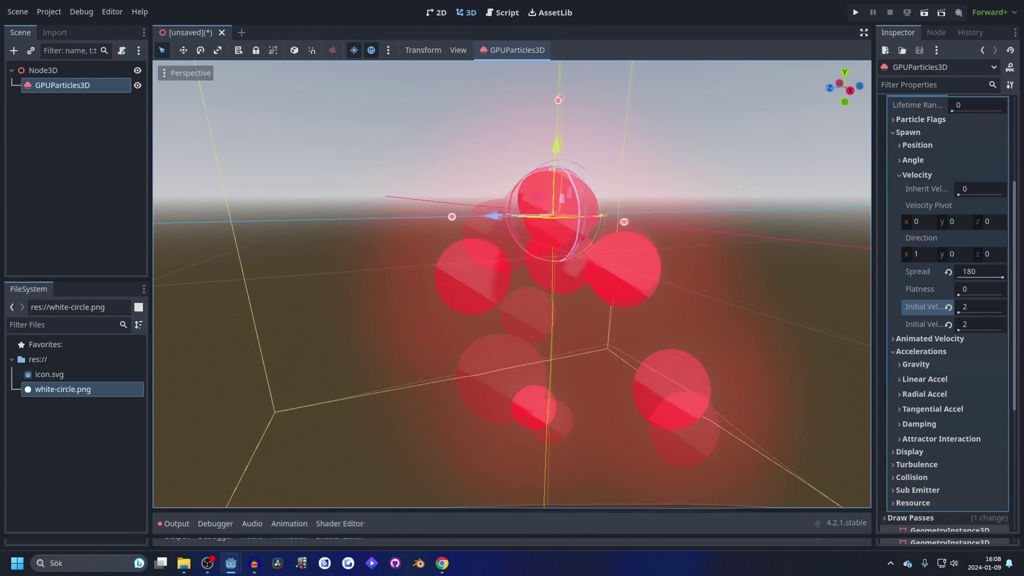
click(916, 364)
click(956, 393)
text(0)
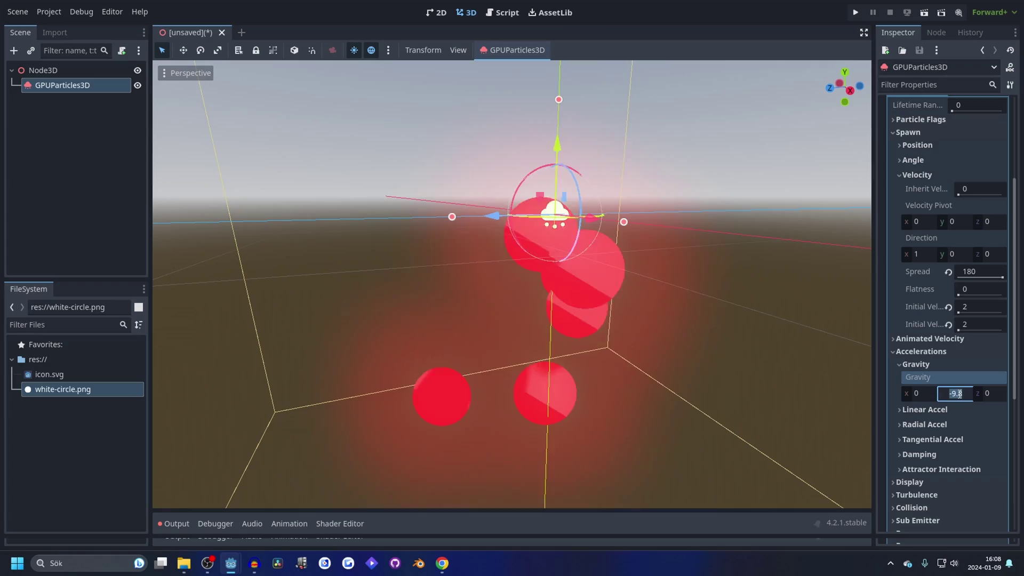
key(Return)
middle_drag(558, 216, 514, 178)
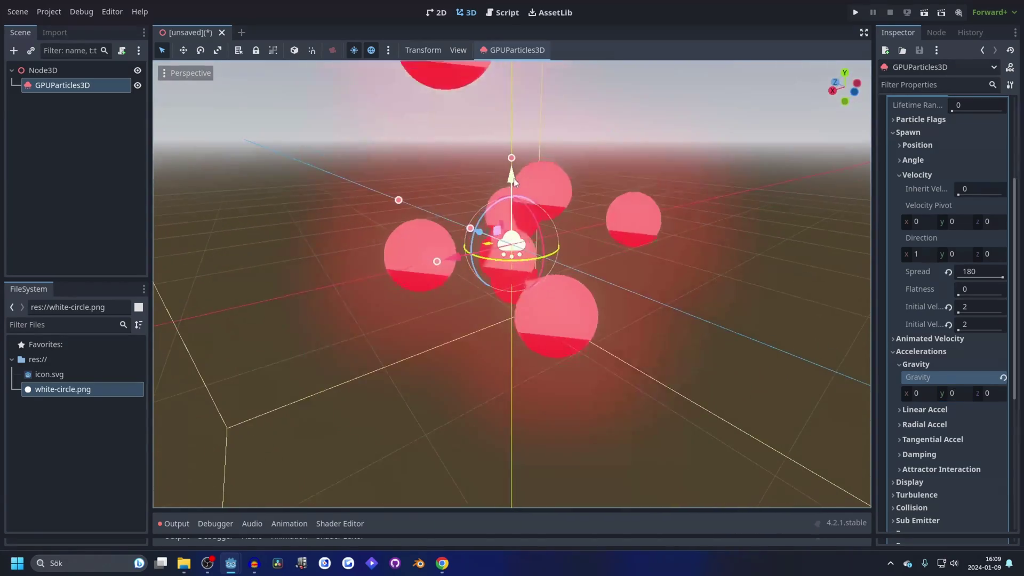
scroll(922, 376, down, 4)
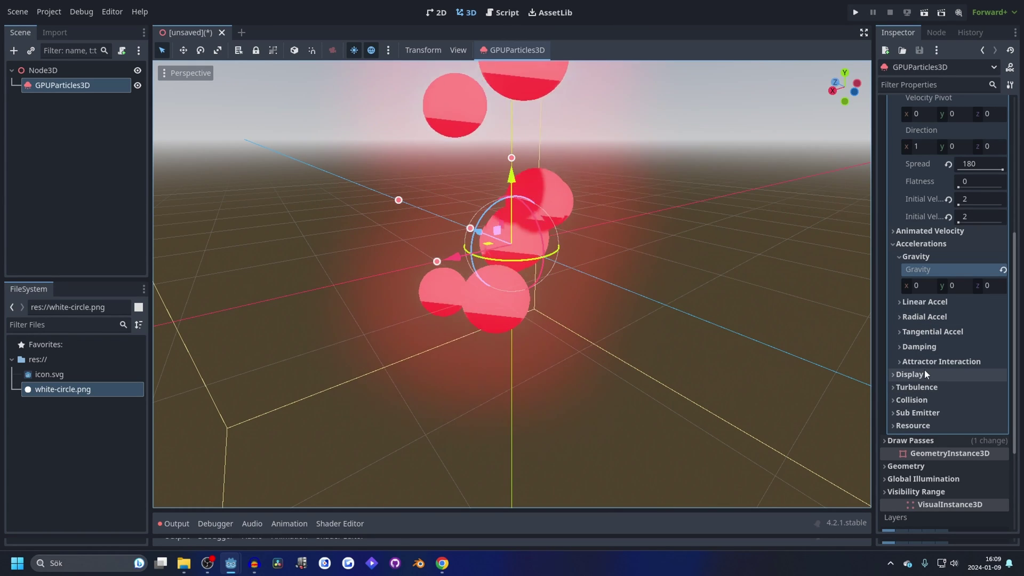
- Add a new scale CurveTexture and lower its end point so particles shrink from 1 to 0
click(923, 374)
click(914, 387)
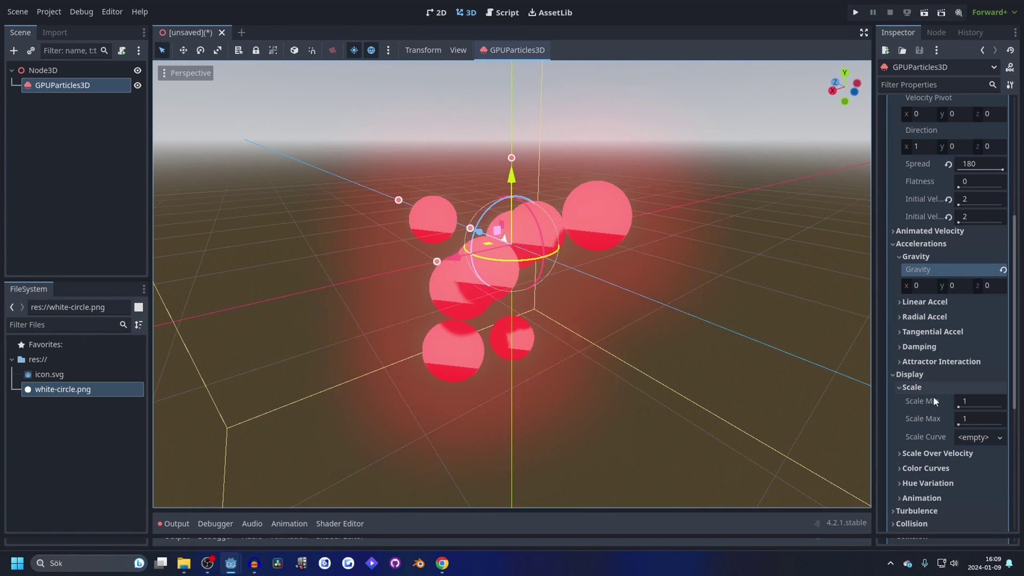
click(981, 437)
click(947, 456)
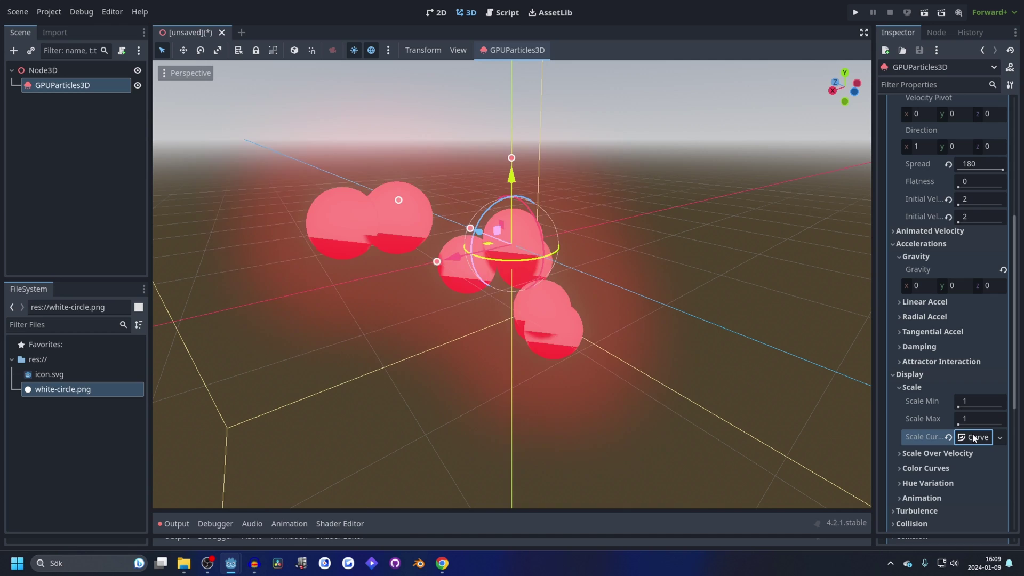
scroll(949, 373, down, 3)
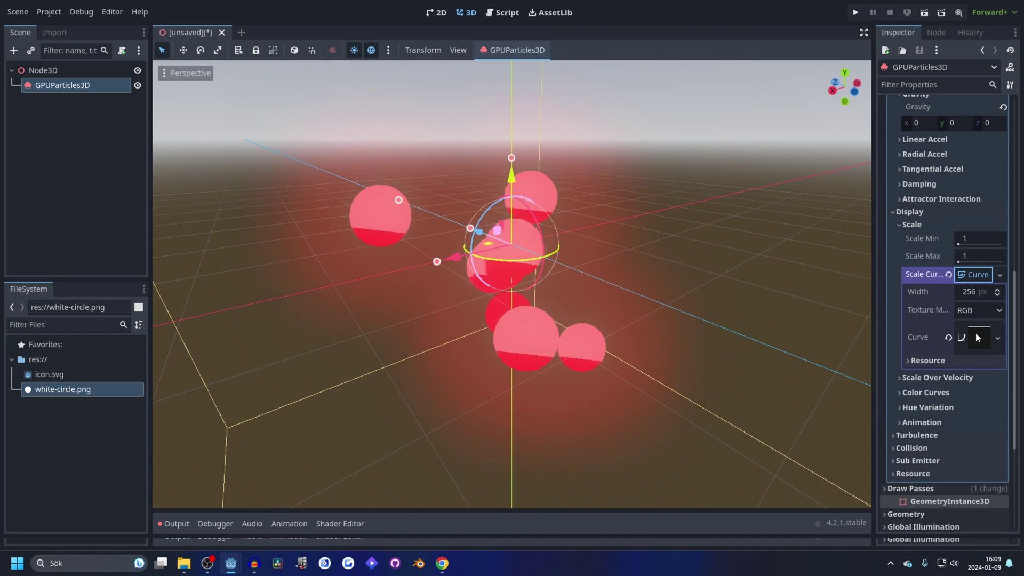
click(975, 333)
scroll(925, 322, down, 2)
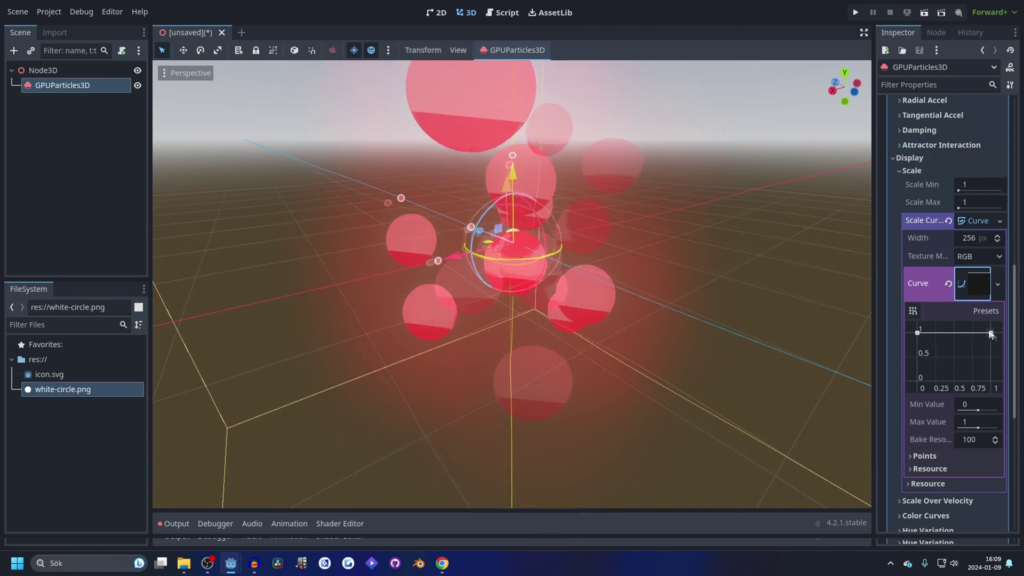
drag(992, 334, 984, 365)
click(638, 161)
scroll(504, 138, up, 3)
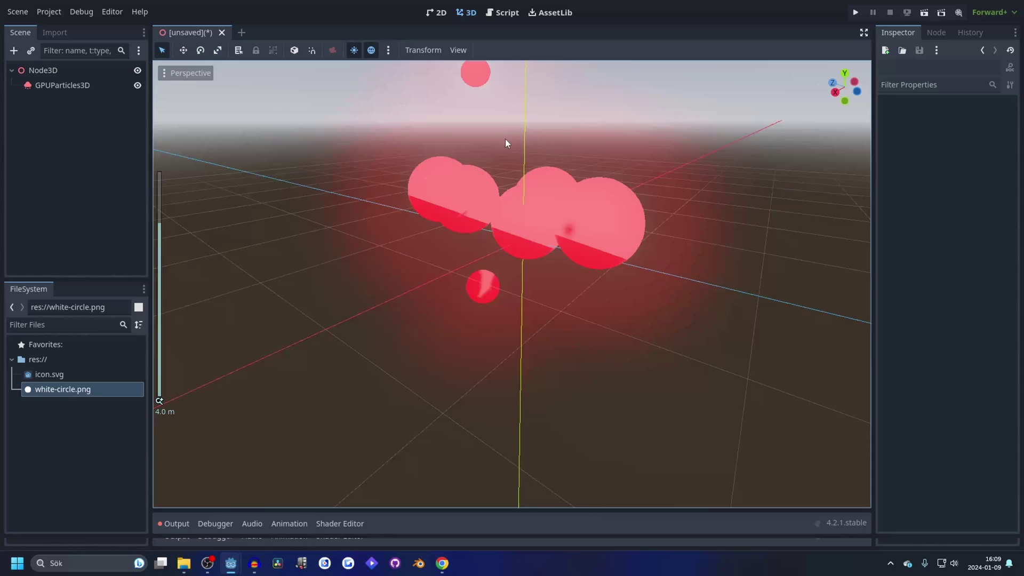
click(70, 85)
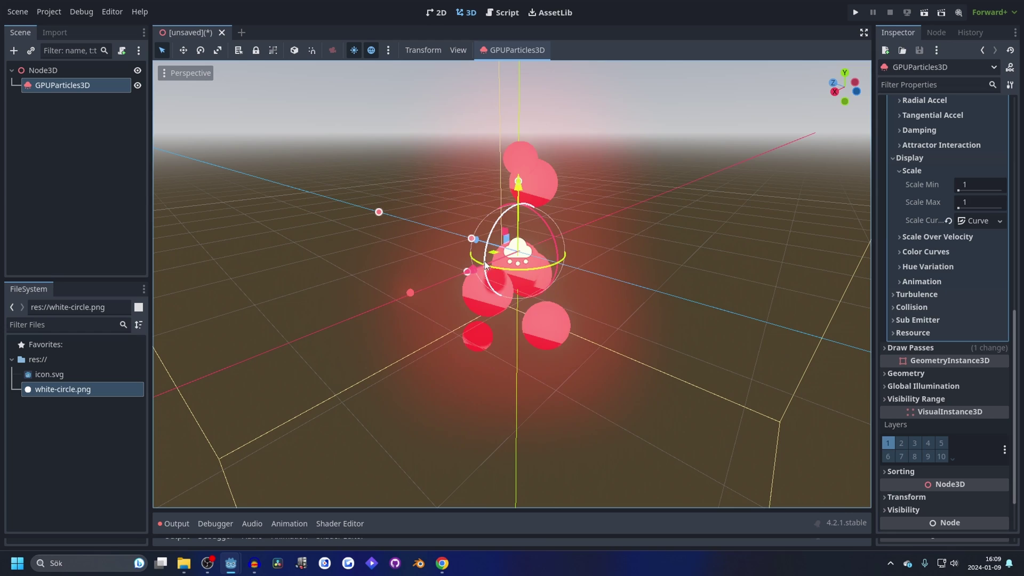
scroll(936, 251, up, 10)
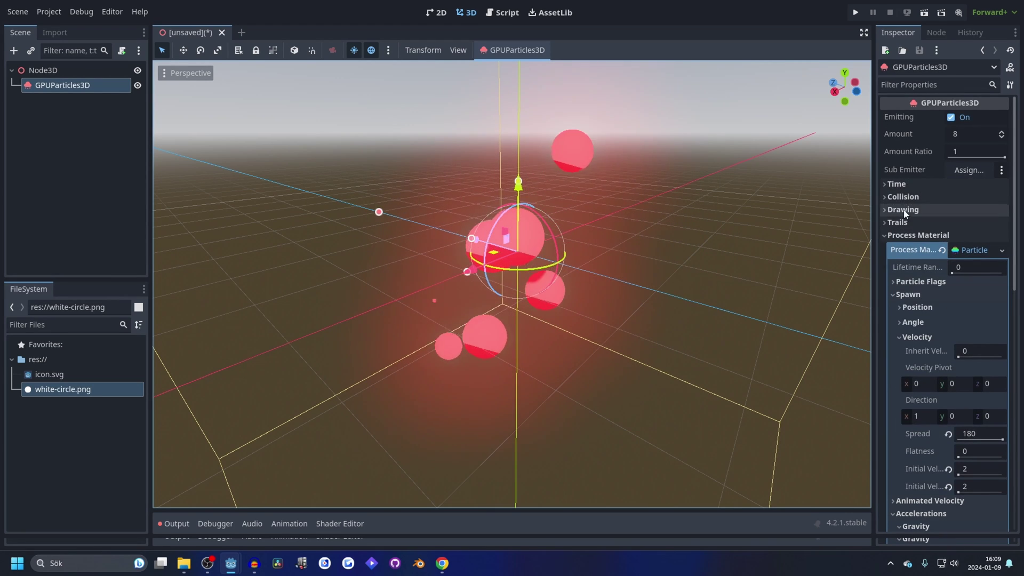
- Raise the emitter's explosiveness and randomness in the Time section so particles burst at once
click(902, 184)
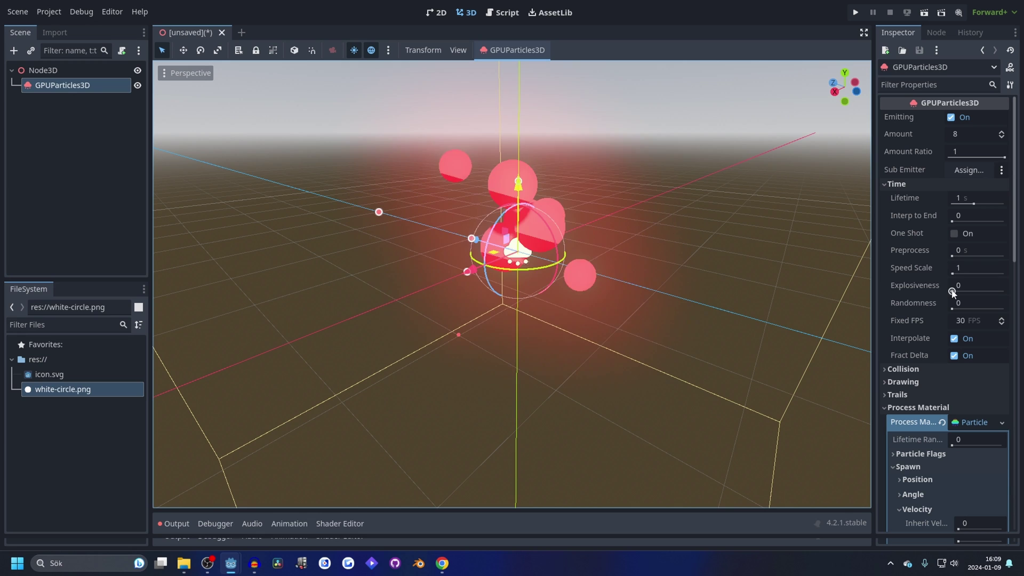
drag(952, 292, 1006, 291)
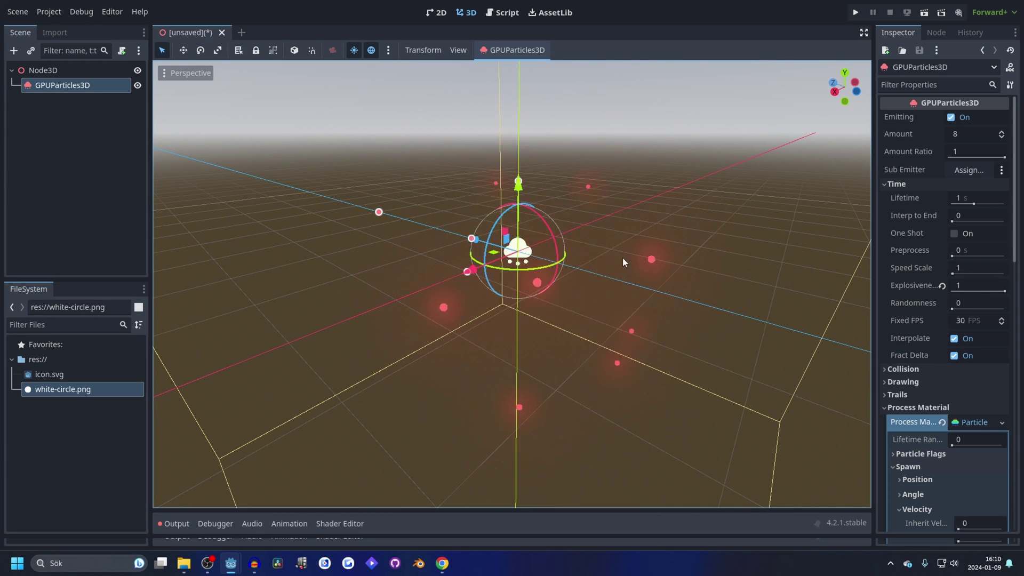
middle_drag(622, 221, 582, 216)
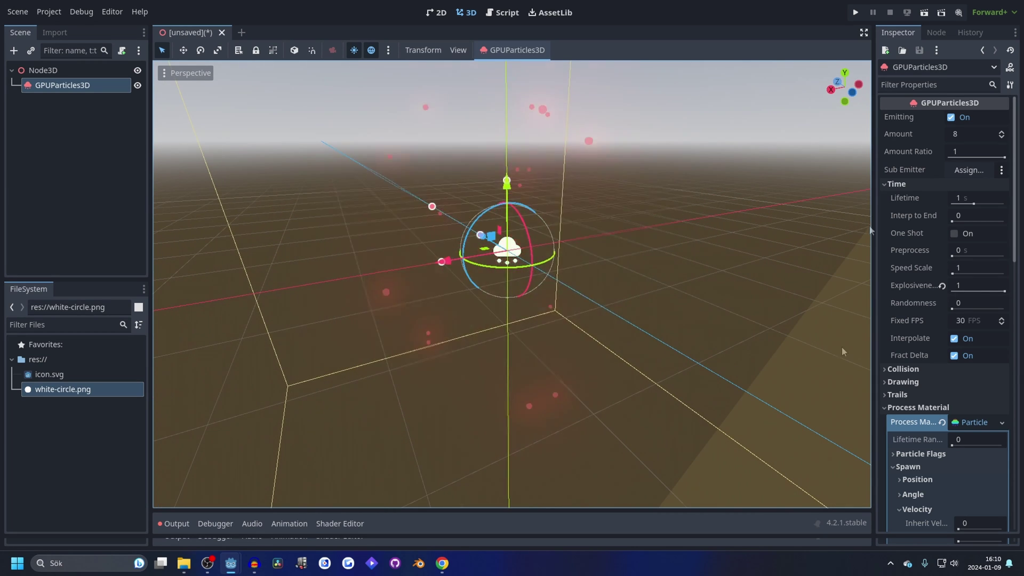
click(953, 308)
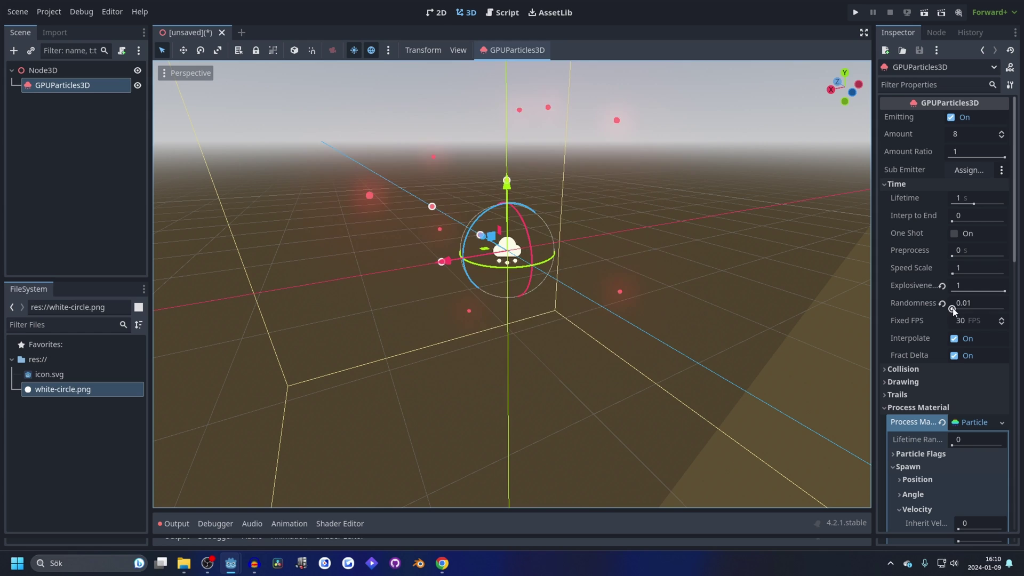
drag(953, 309, 1006, 308)
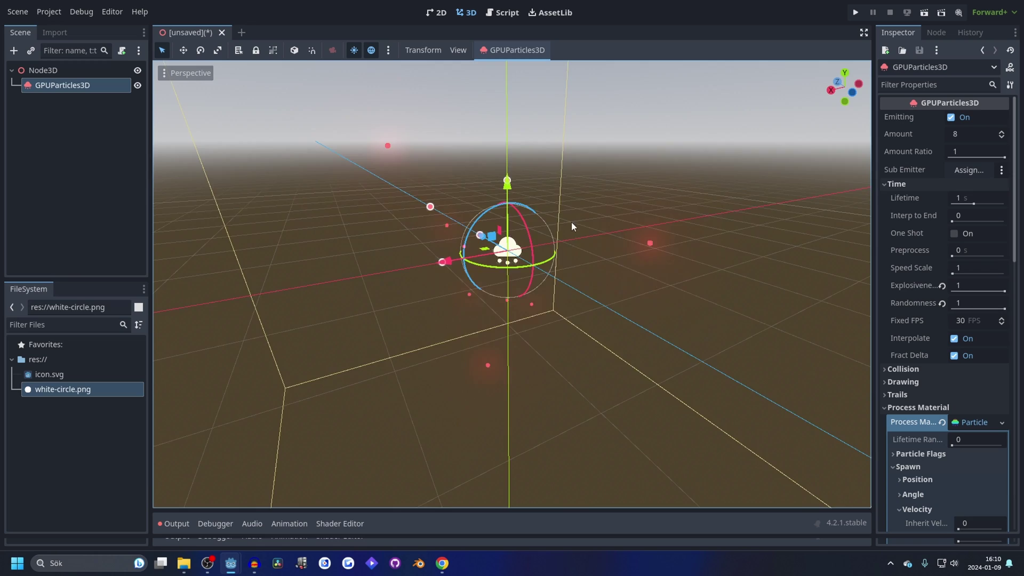
middle_drag(571, 226, 593, 226)
drag(1005, 309, 1006, 309)
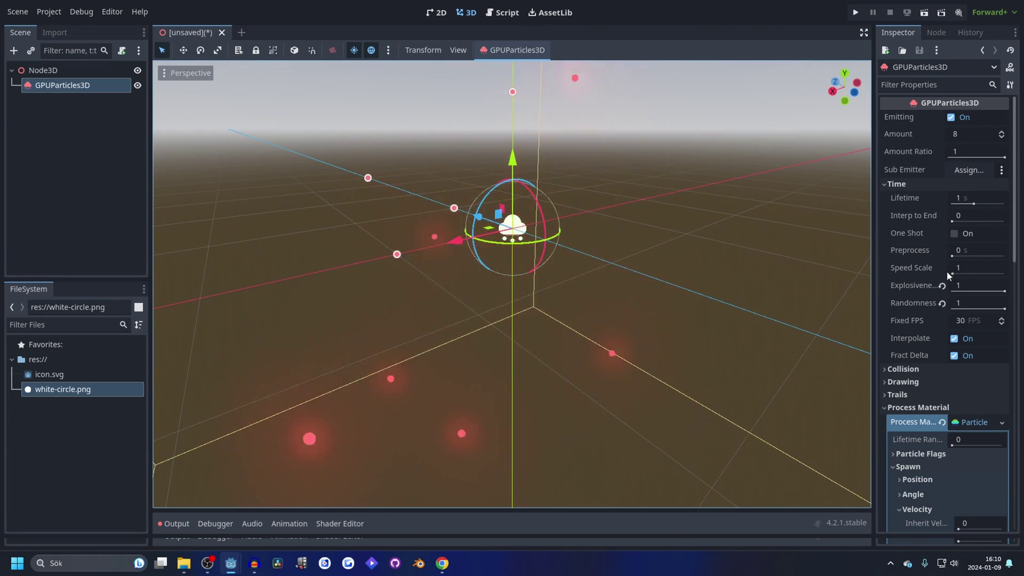
- Set the particle speed scale to 2, then settle on 3
scroll(568, 166, down, 2)
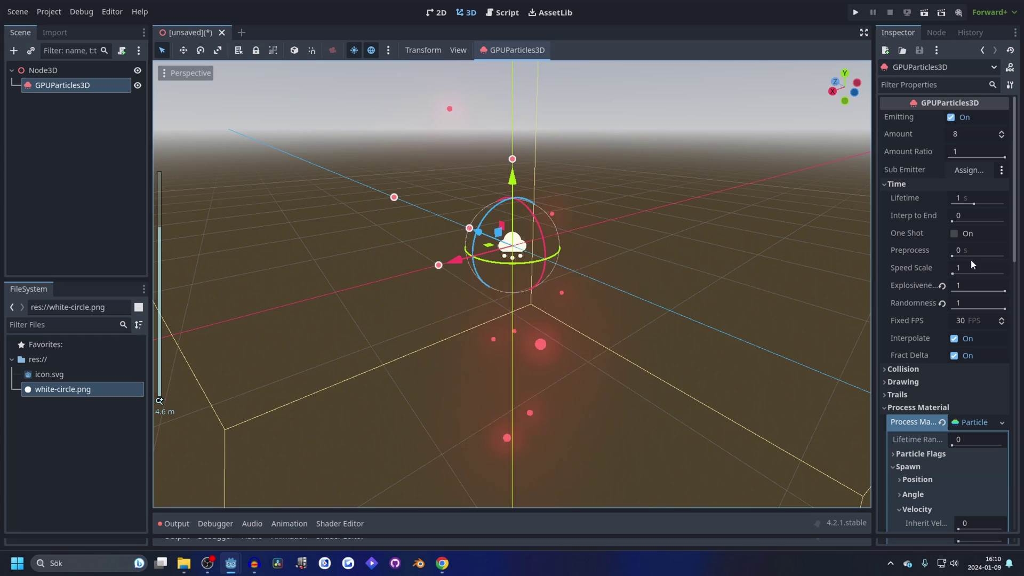
click(971, 267)
text(2)
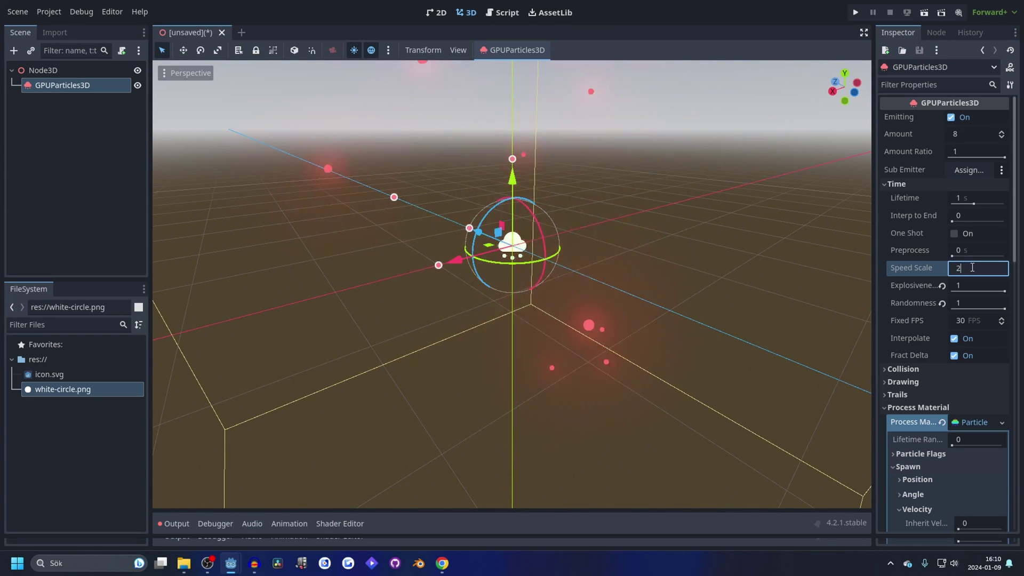
key(Return)
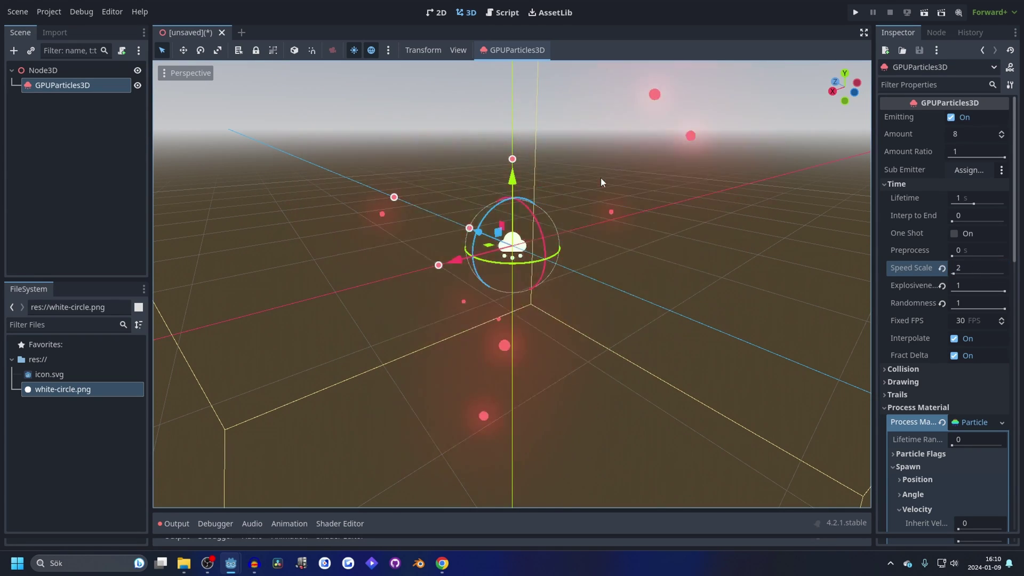
middle_drag(601, 178, 458, 220)
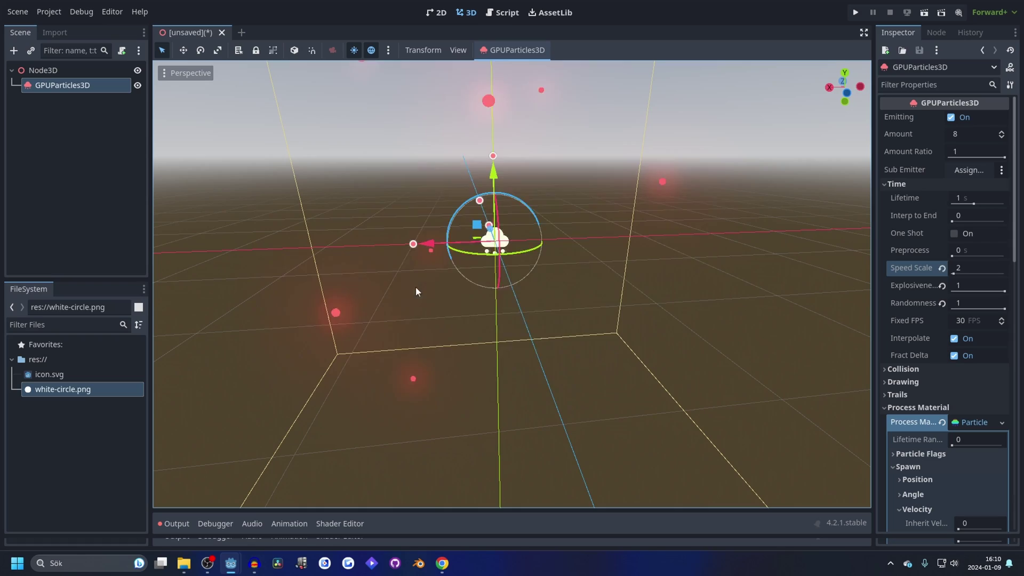
middle_drag(495, 281, 576, 184)
click(985, 269)
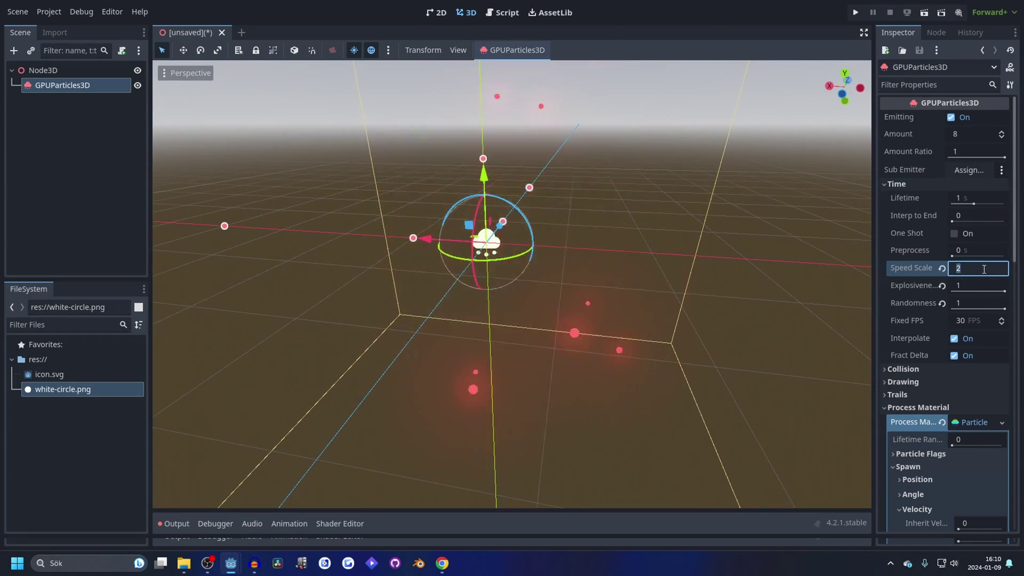
text(3)
key(Return)
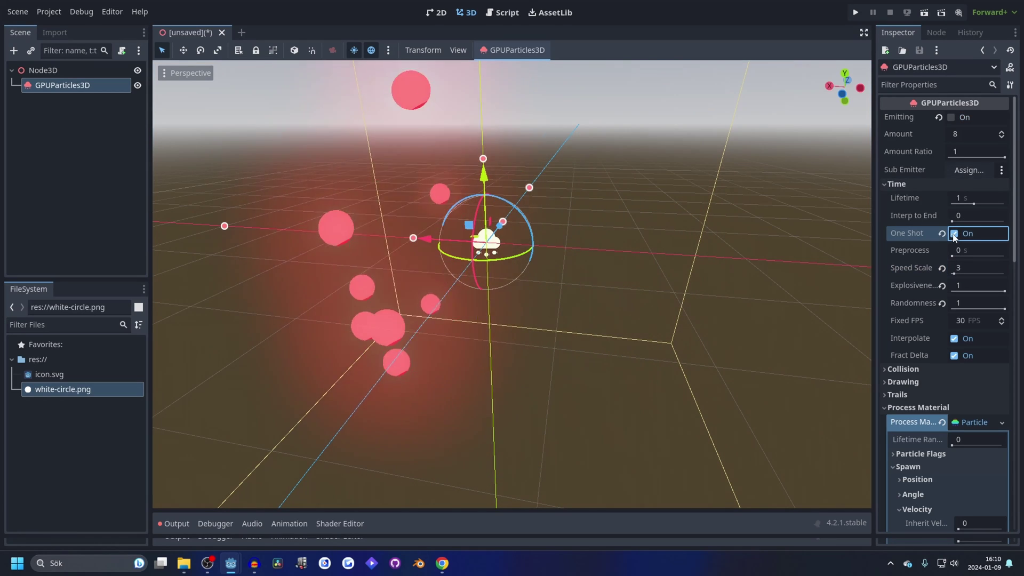
- Toggle Emitting over and over to replay the one-shot red burst and test re-firing speed
click(952, 118)
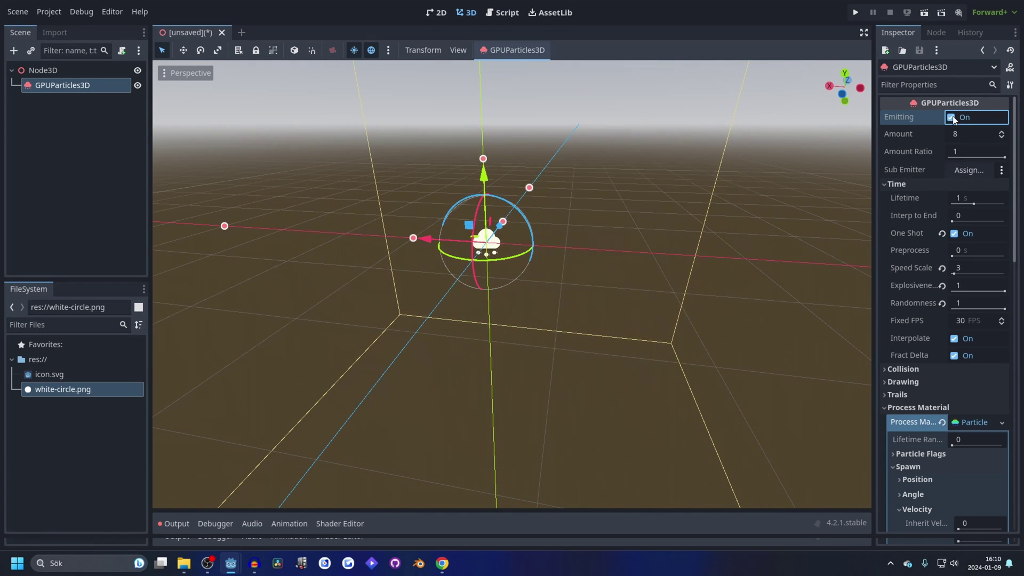
click(952, 117)
click(953, 117)
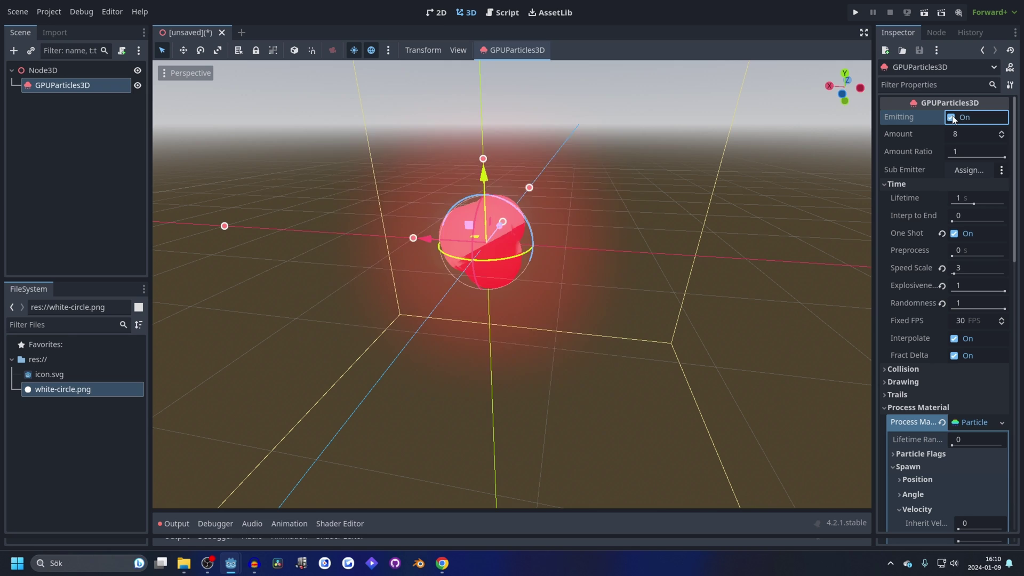
click(952, 118)
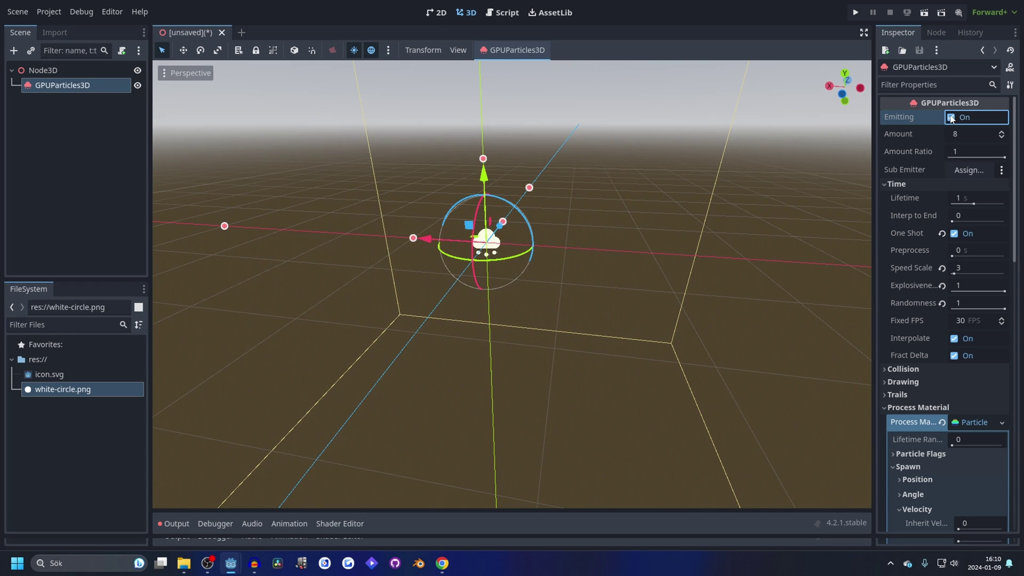
click(952, 118)
click(952, 117)
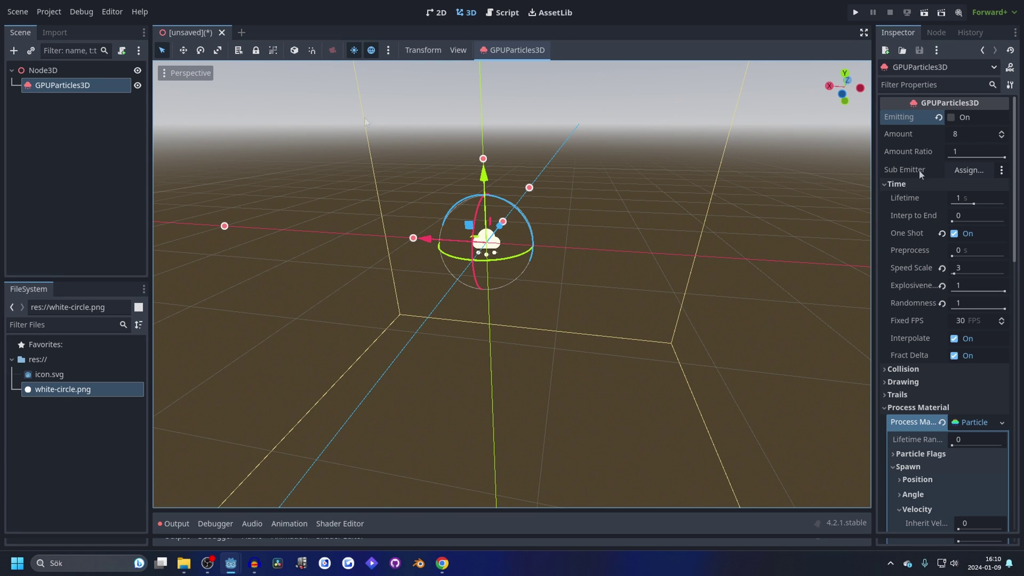
click(950, 116)
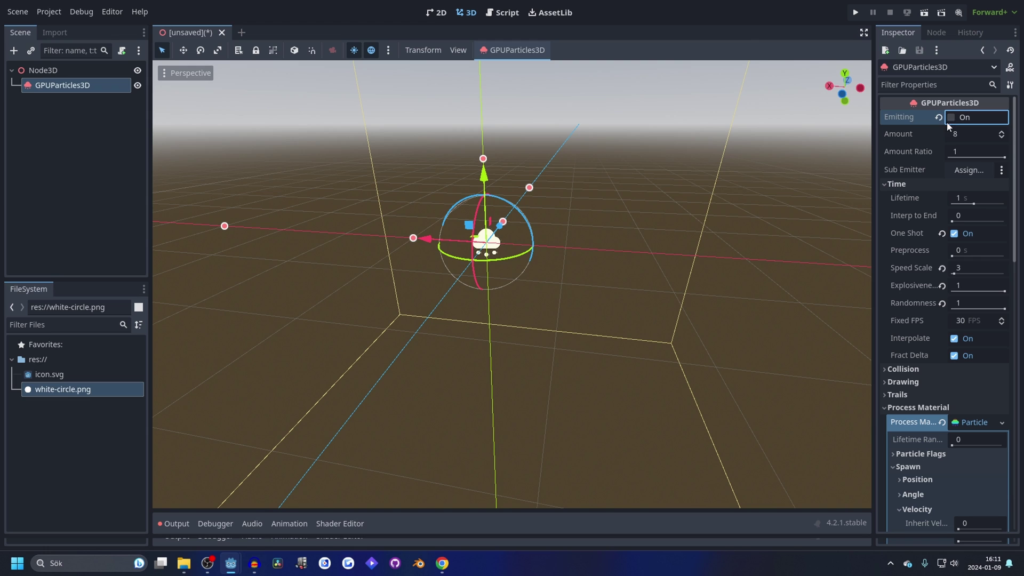
click(952, 117)
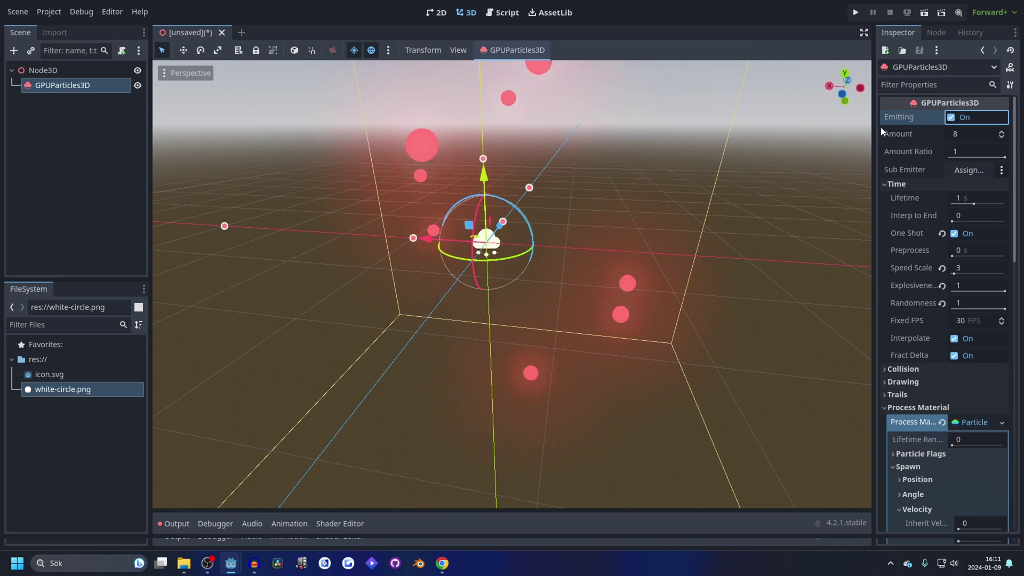
click(952, 116)
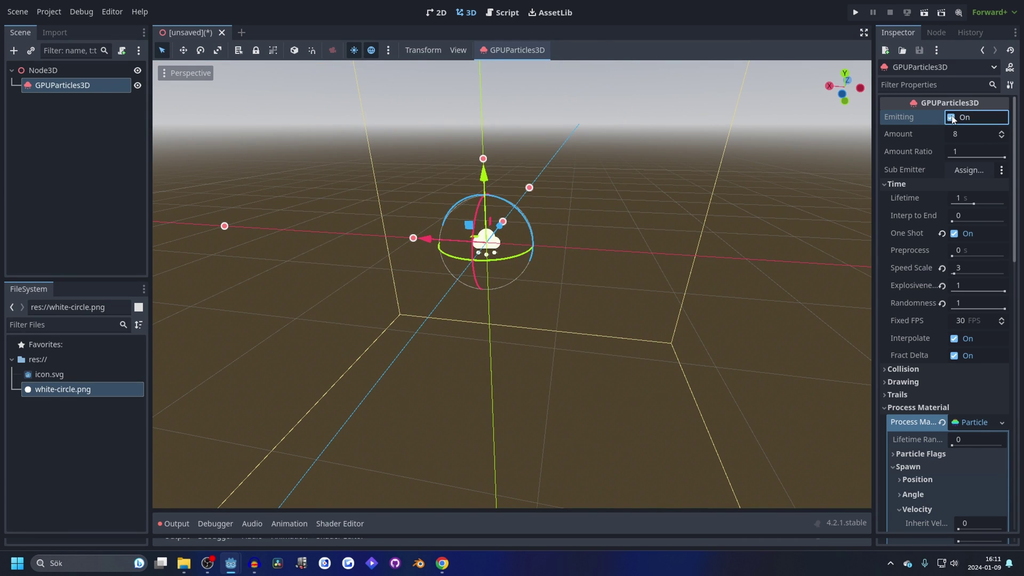
click(952, 118)
click(952, 118)
click(953, 118)
click(952, 118)
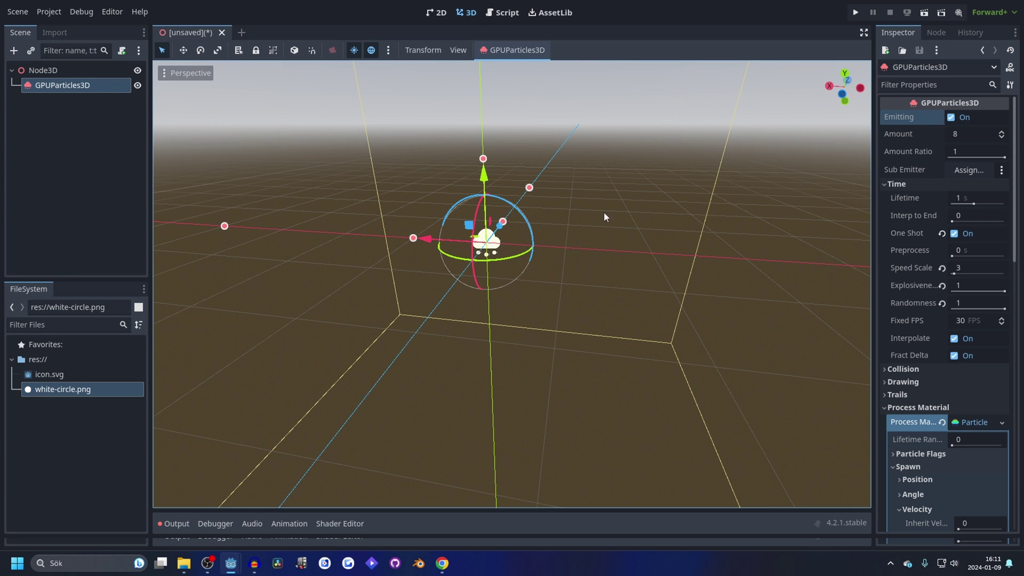
click(951, 118)
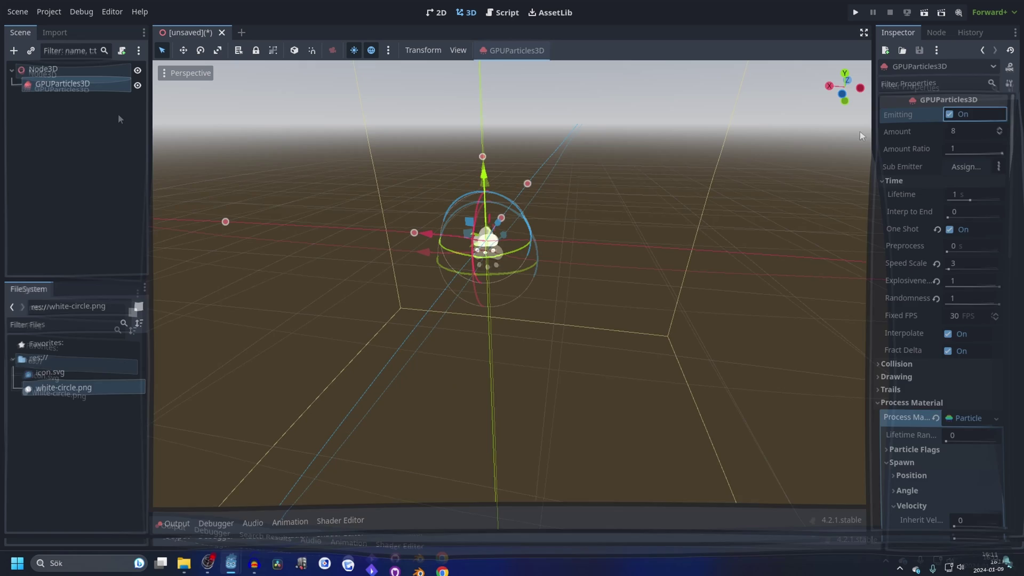
- Attach a new Enemy.gd script to Node3D and delete its template code
click(107, 69)
click(122, 51)
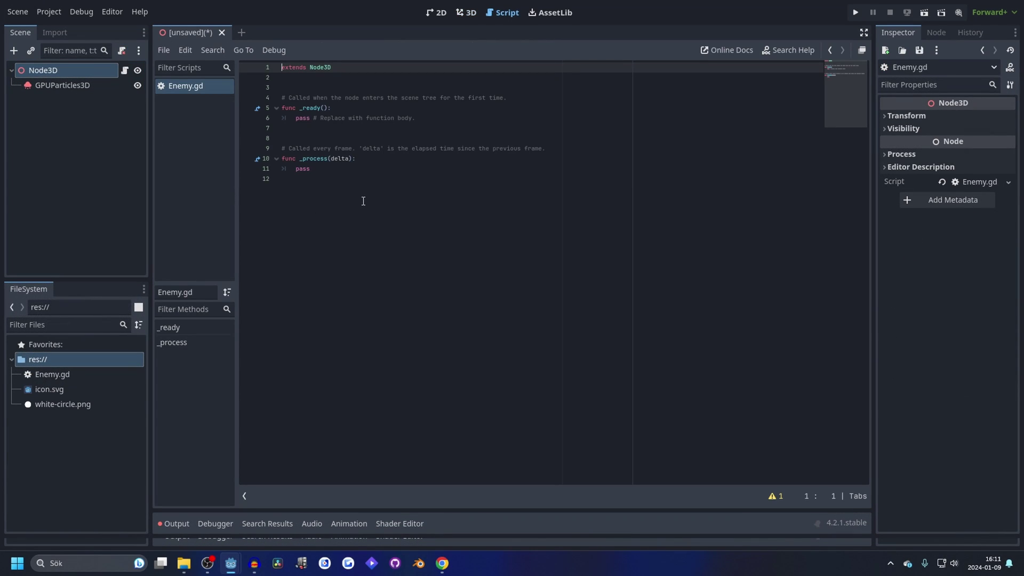
drag(361, 201, 272, 98)
key(BackSpace)
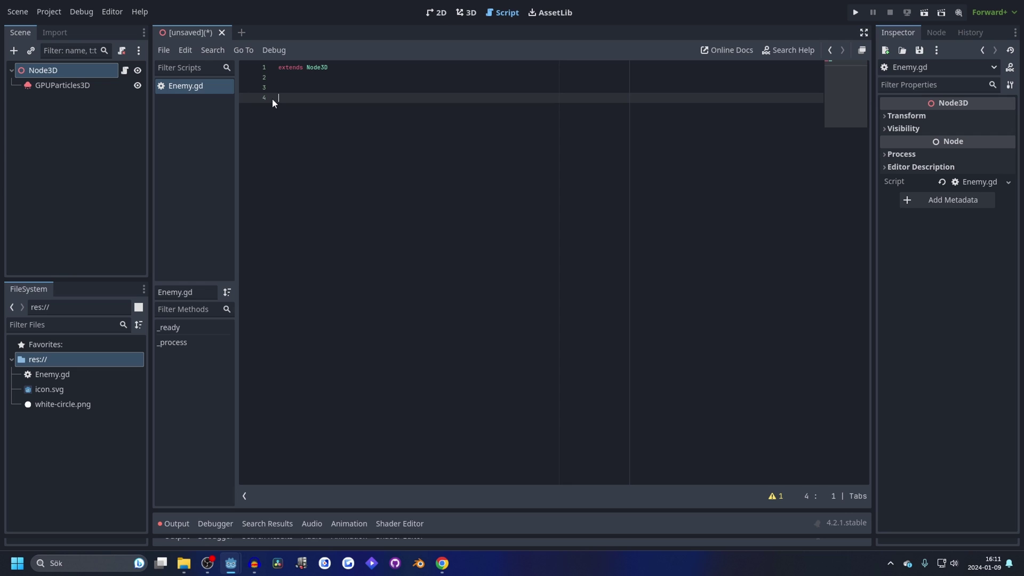
- Write func hit() with $GPUParticles3D.emitting = true, then begin a .restart call below it
text(func hit)
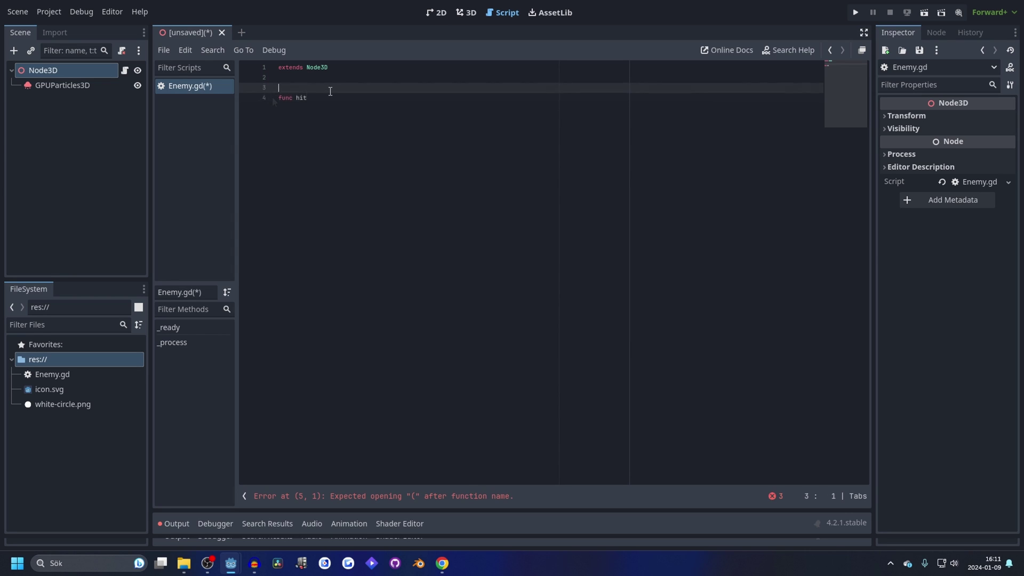
text(():)
key(Return)
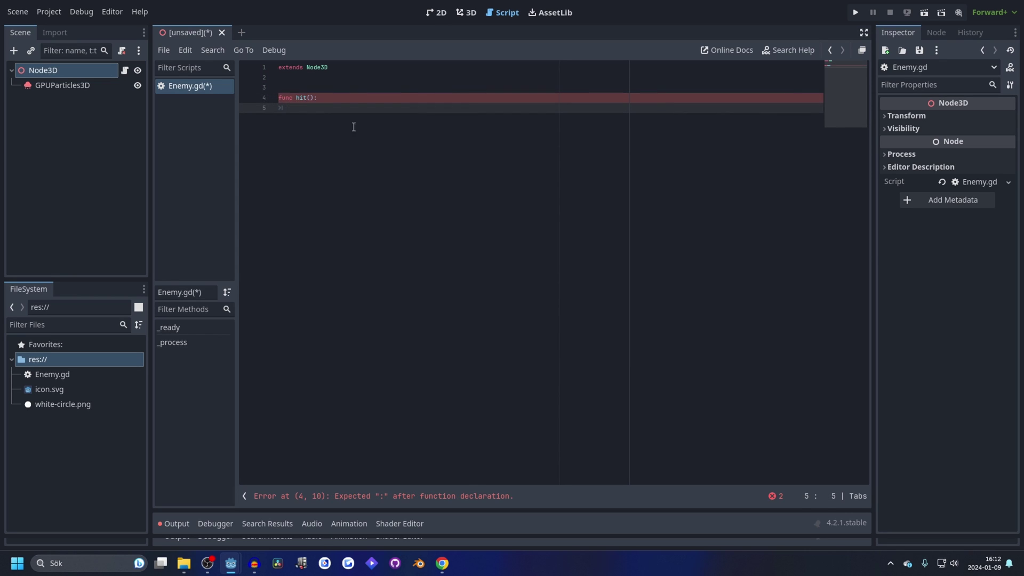
drag(50, 86, 302, 111)
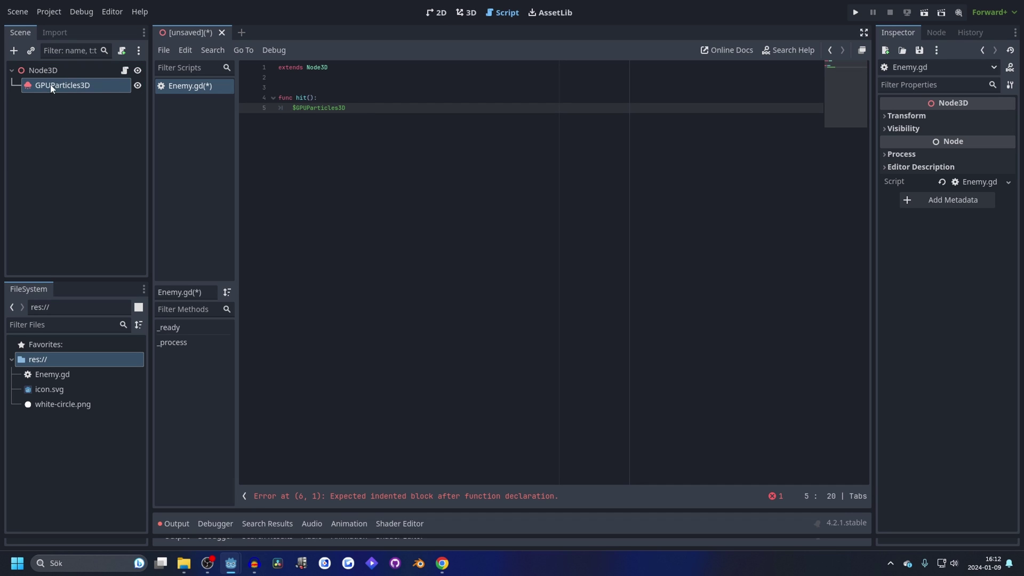
text(.)
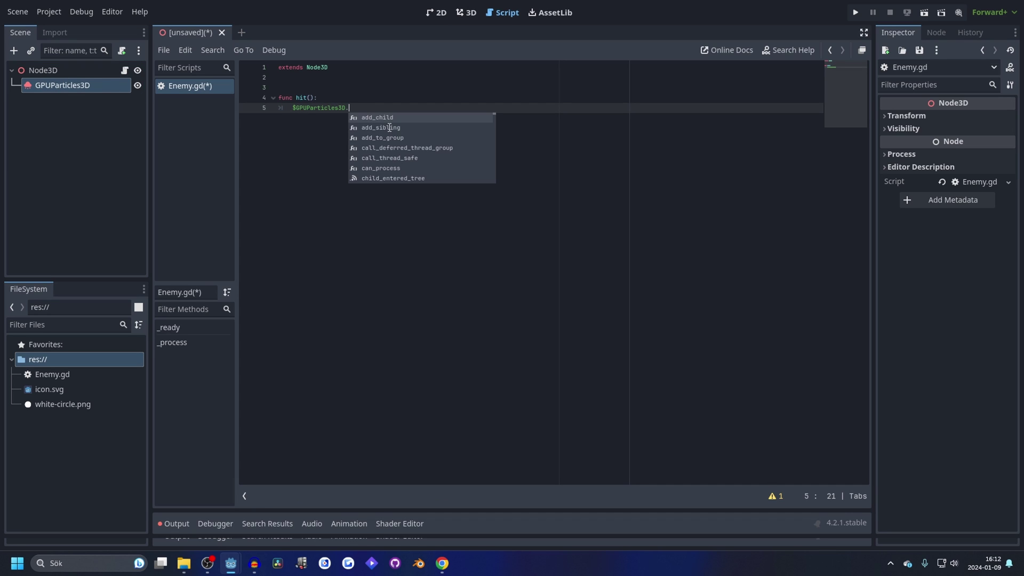
text(emitting = true)
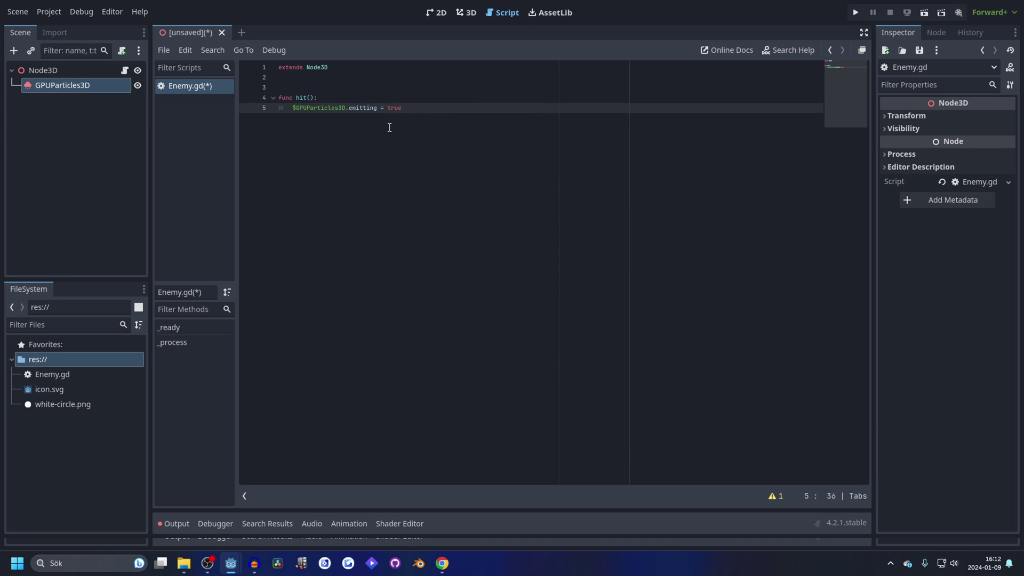
key(Return)
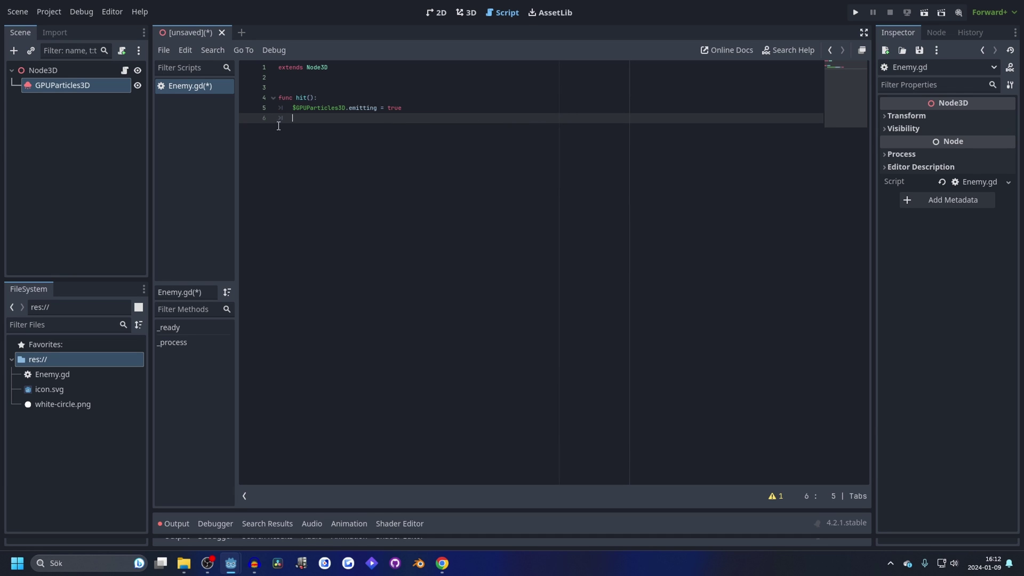
drag(84, 88, 352, 118)
text(.restar)
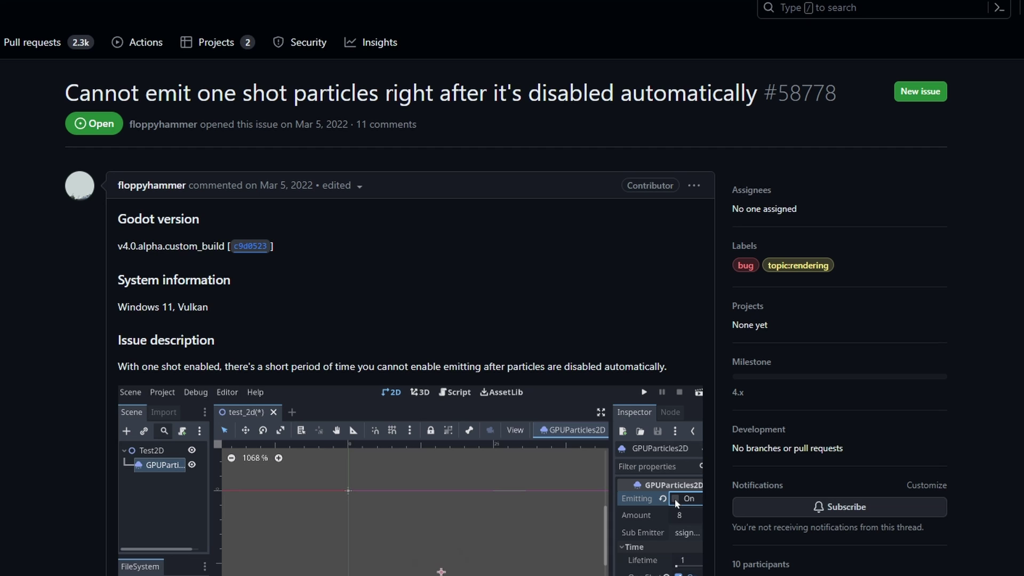
- Scroll through issue #58778's comments on one-shot particles failing to re-emit
scroll(456, 533, down, 1)
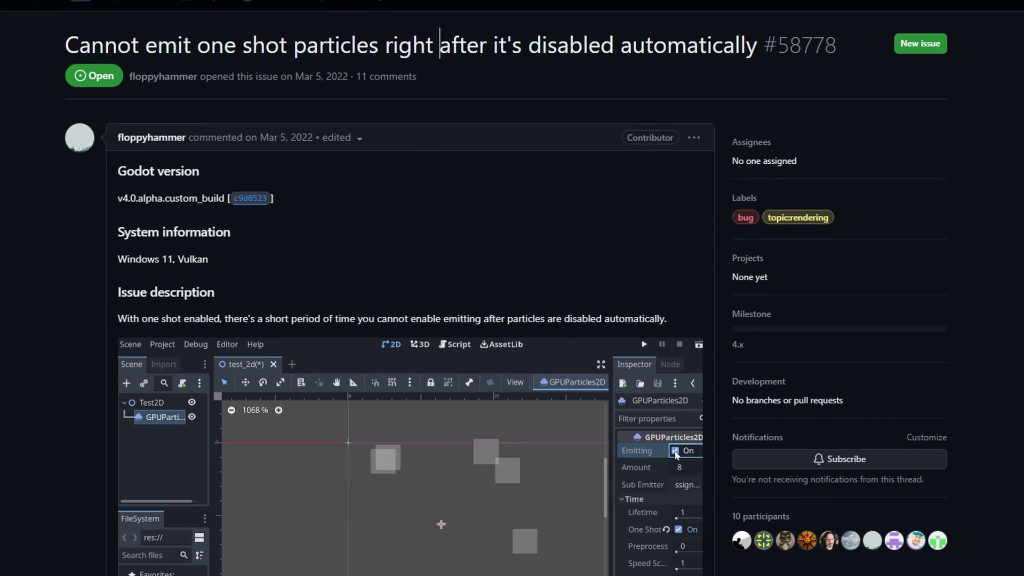
scroll(456, 532, down, 2)
scroll(456, 532, down, 7)
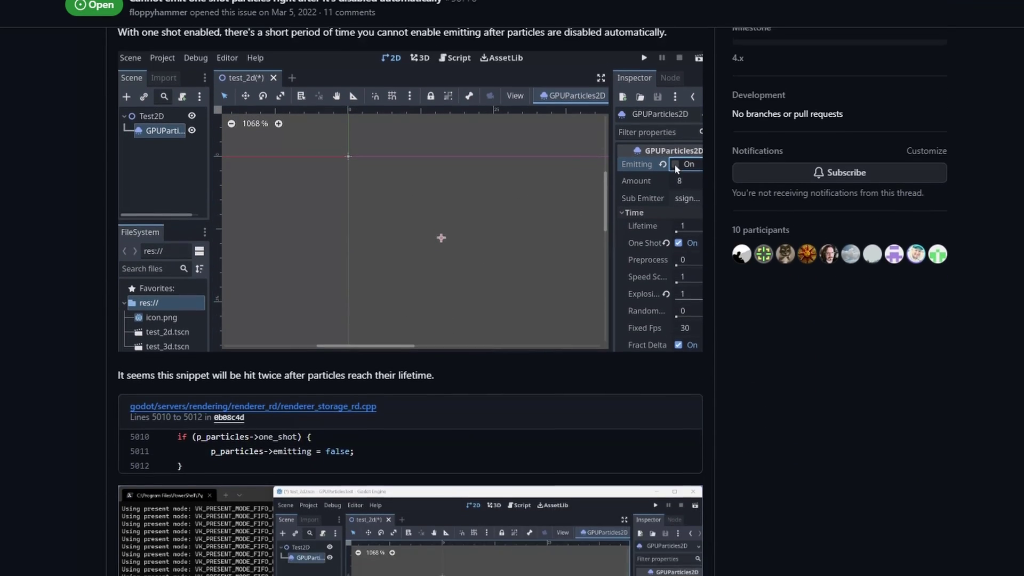
scroll(440, 94, up, 10)
scroll(440, 94, down, 10)
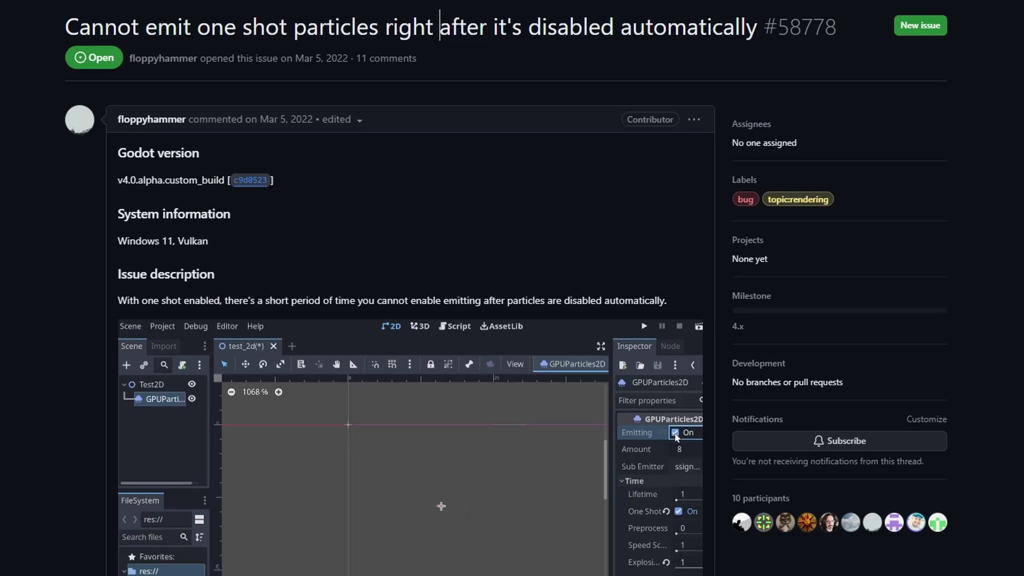
scroll(410, 299, down, 20)
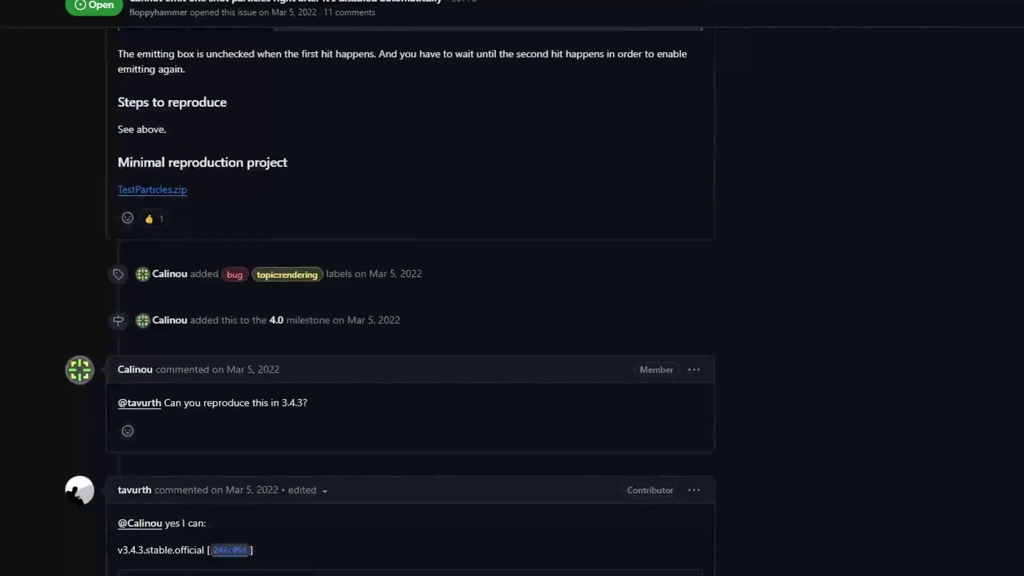
scroll(567, 91, up, 20)
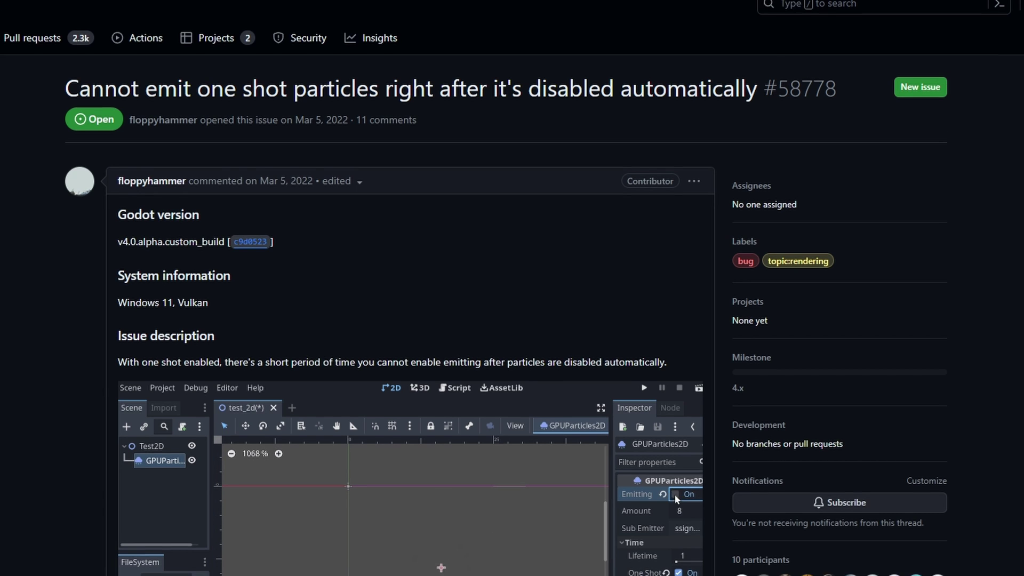
scroll(411, 320, down, 10)
scroll(411, 320, down, 10)
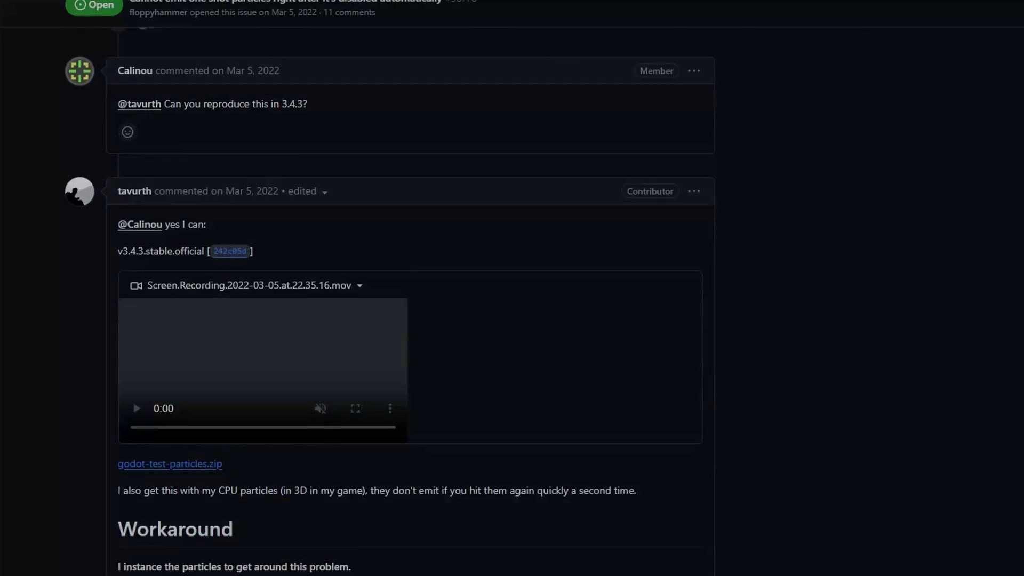